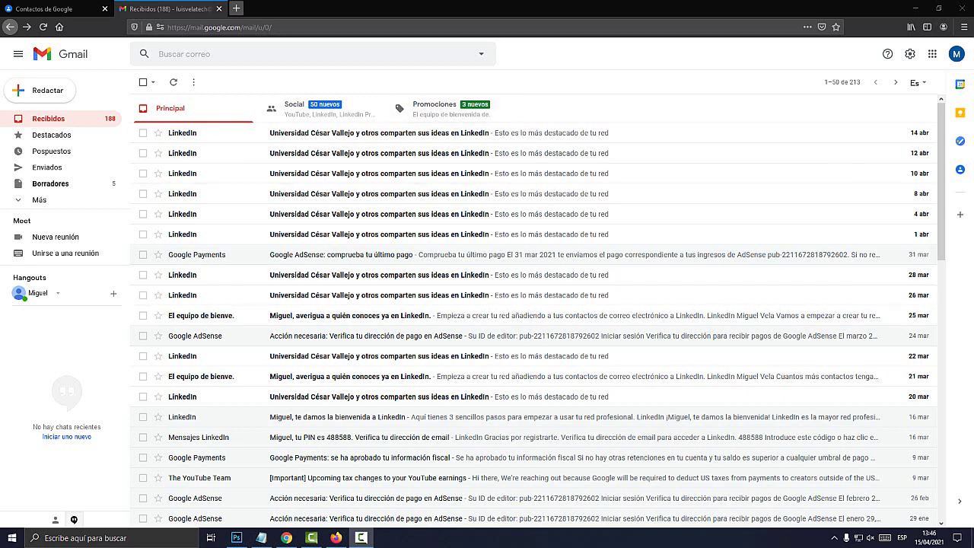
Step: Load google.com in a new Firefox tab and show the Google apps panel
click(236, 8)
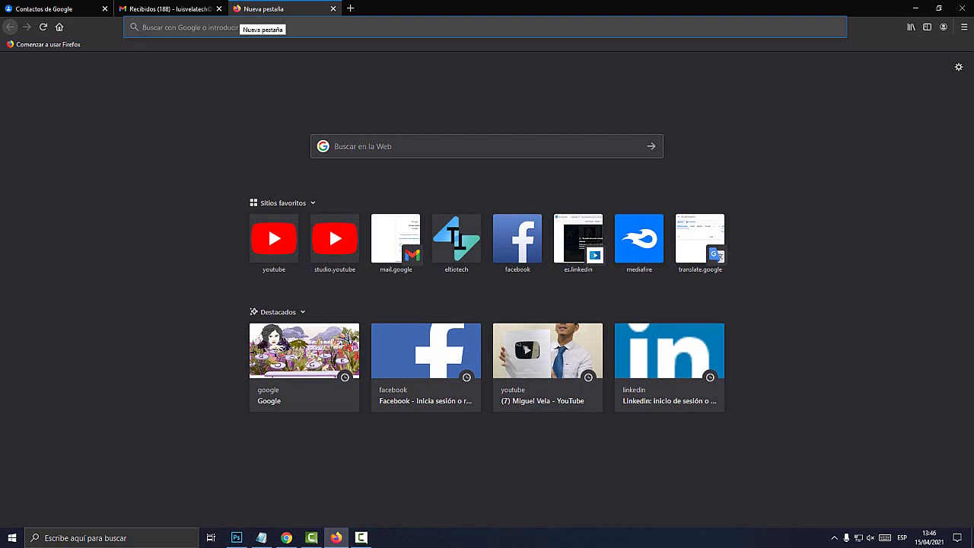
text(google.com/)
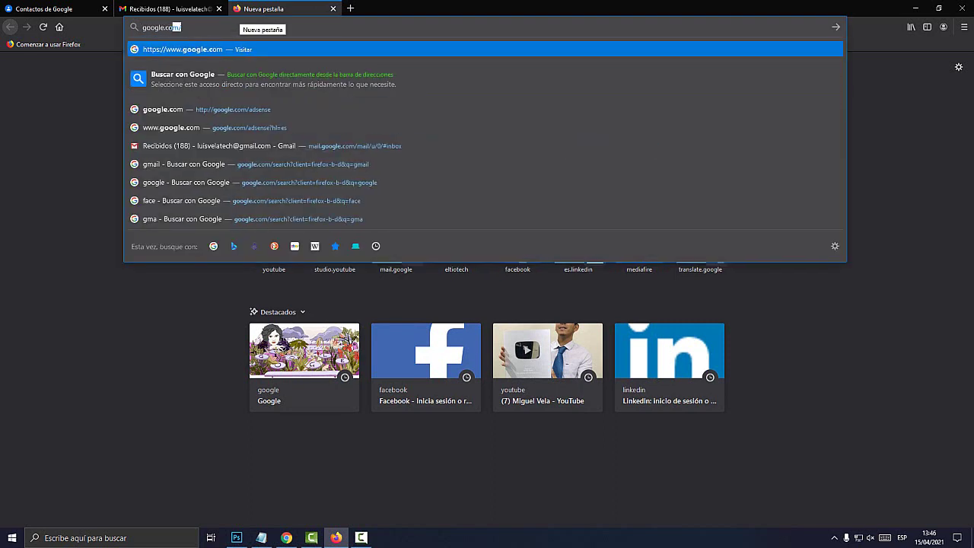
key(Return)
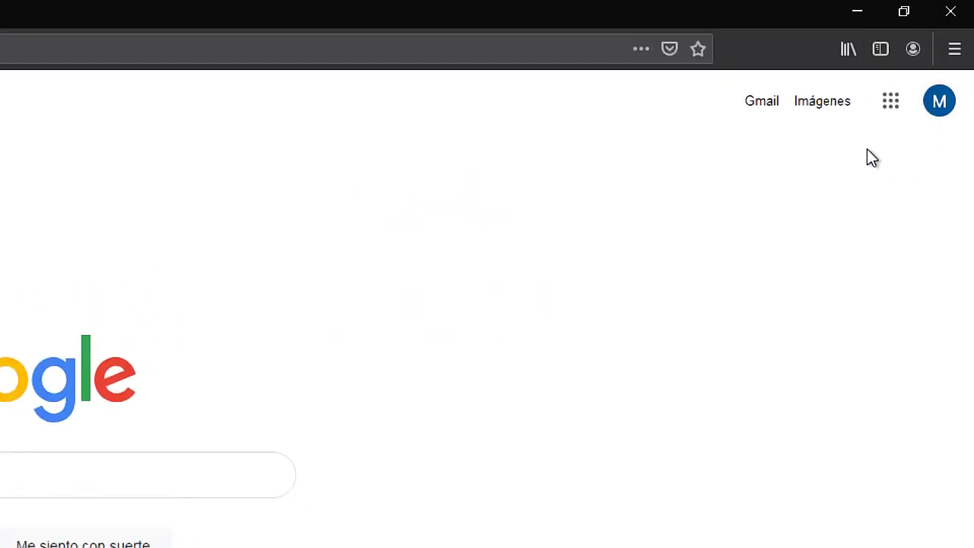
click(895, 106)
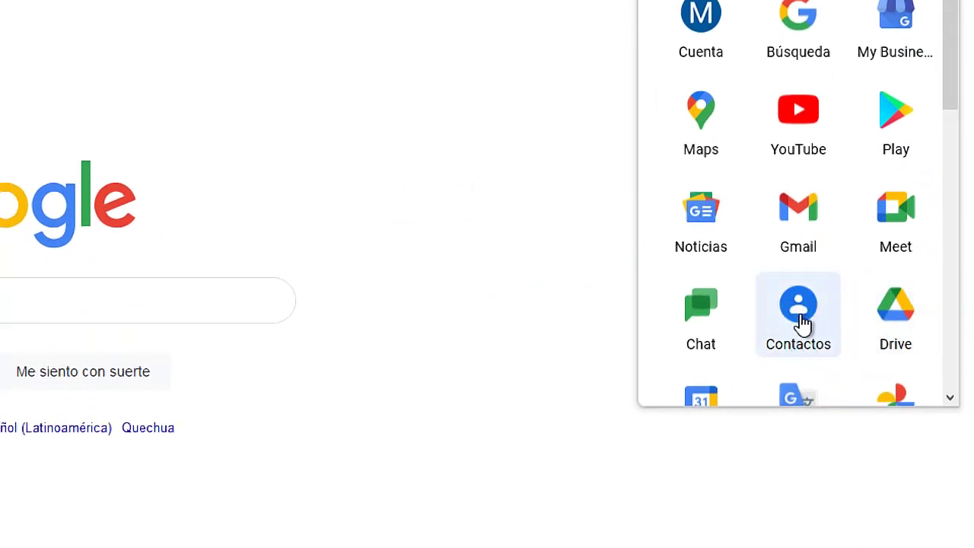
Step: Open Contactos from the apps panel, then close the Gmail tab and the duplicate Contacts tab
click(802, 323)
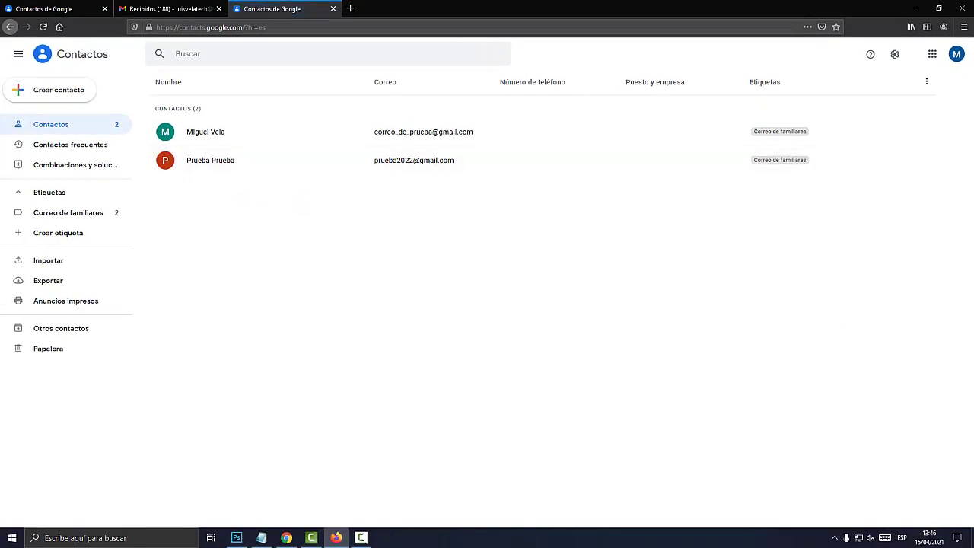
click(219, 9)
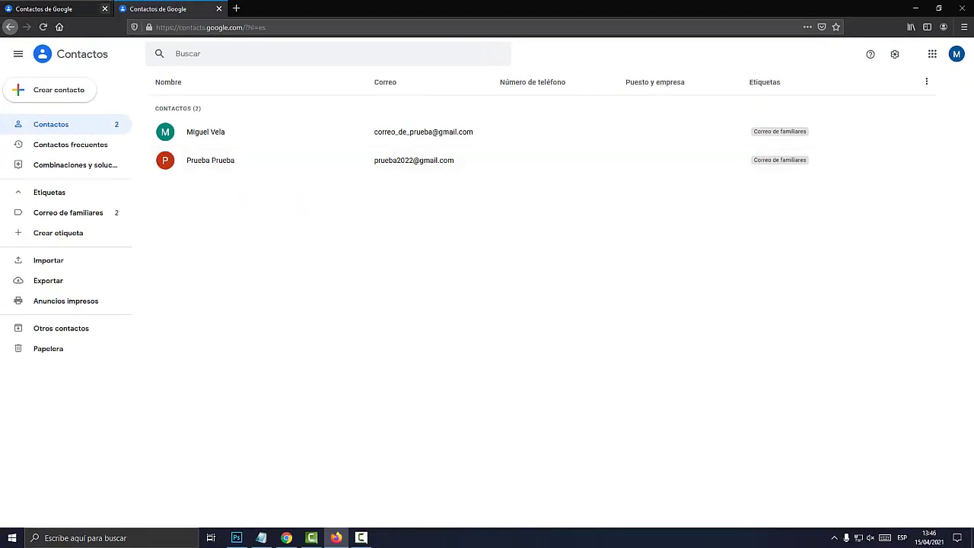
key(ctrl+w)
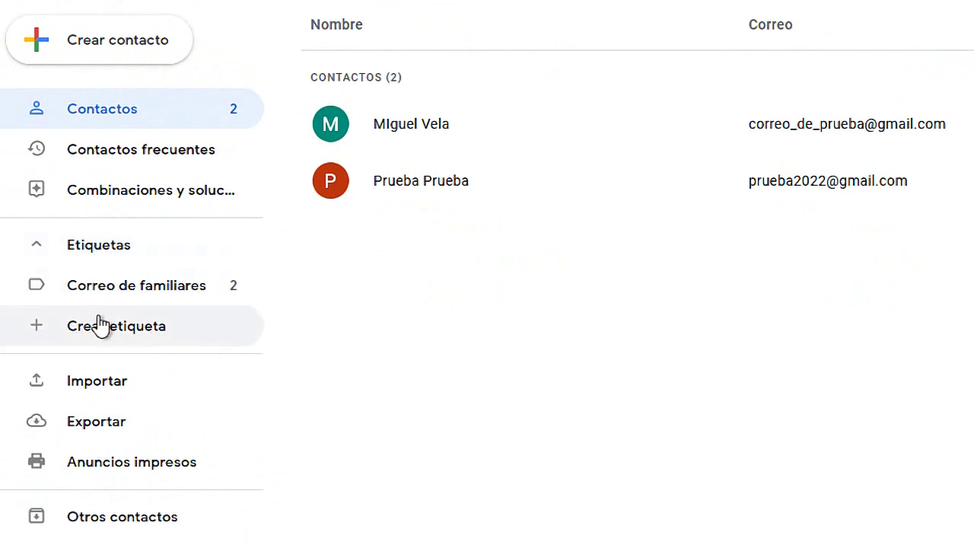
mouse_move(22, 285)
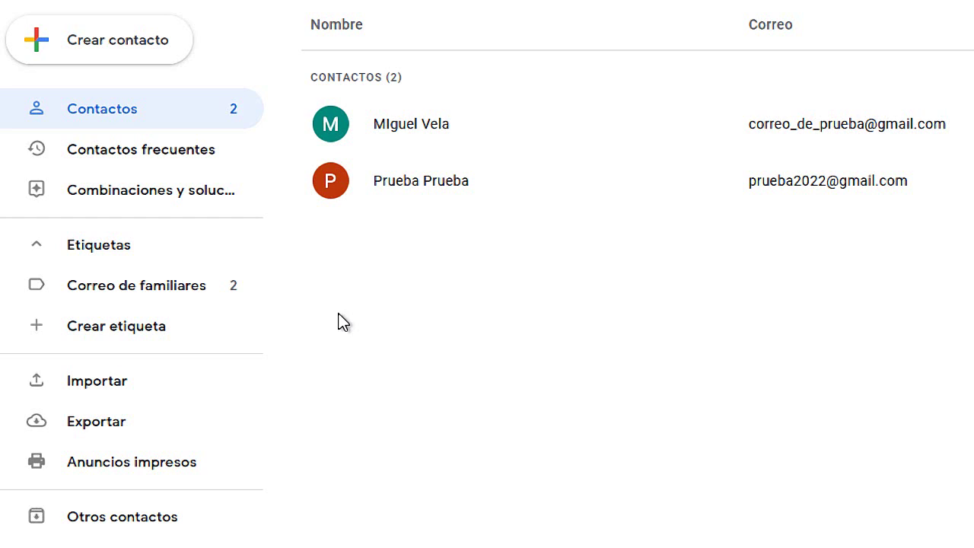
scroll(320, 327, down, 1)
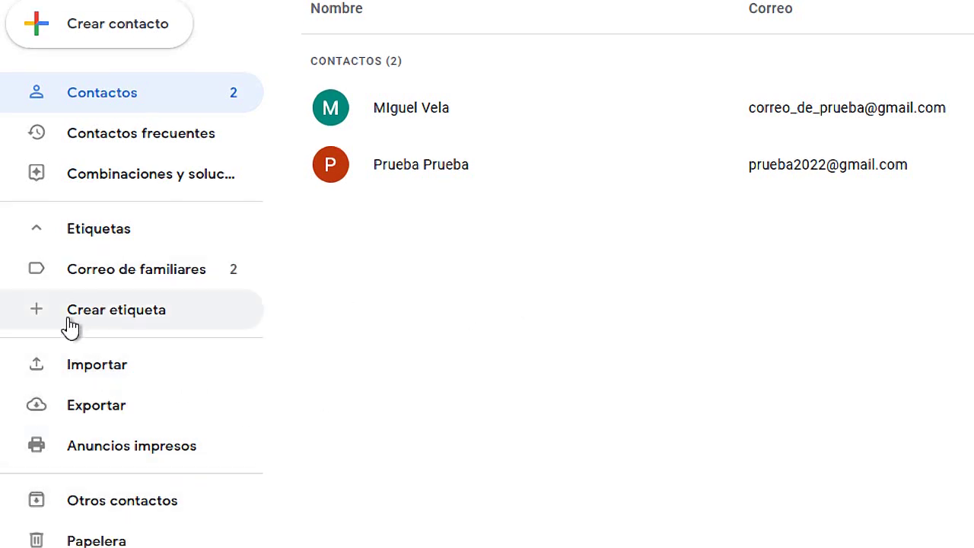
Step: Create a label named 'Correos del trabajo', fixing typos in the name, and save it
click(118, 326)
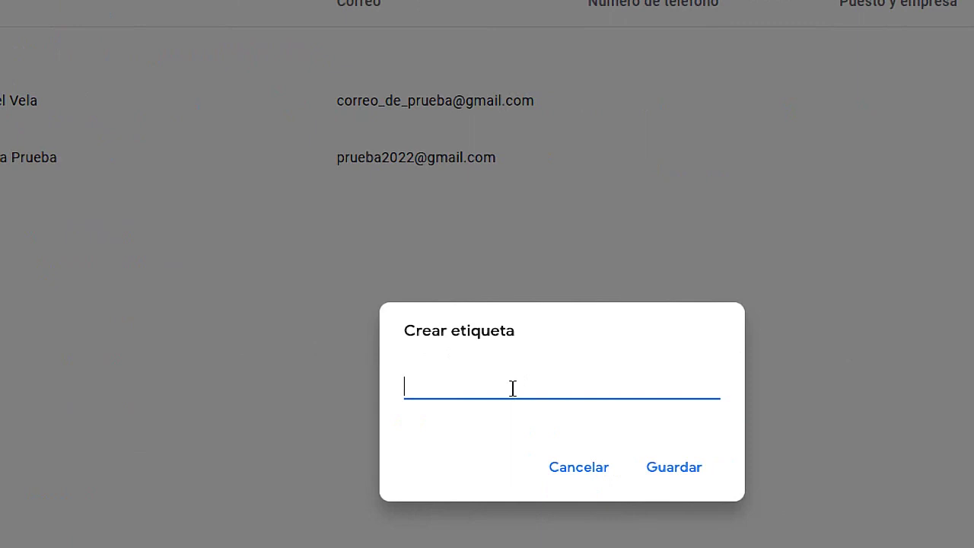
text(Correo)
key(BackSpace)
key(BackSpace)
text(ios)
key(BackSpace)
key(BackSpace)
key(BackSpace)
text(os del trabajo)
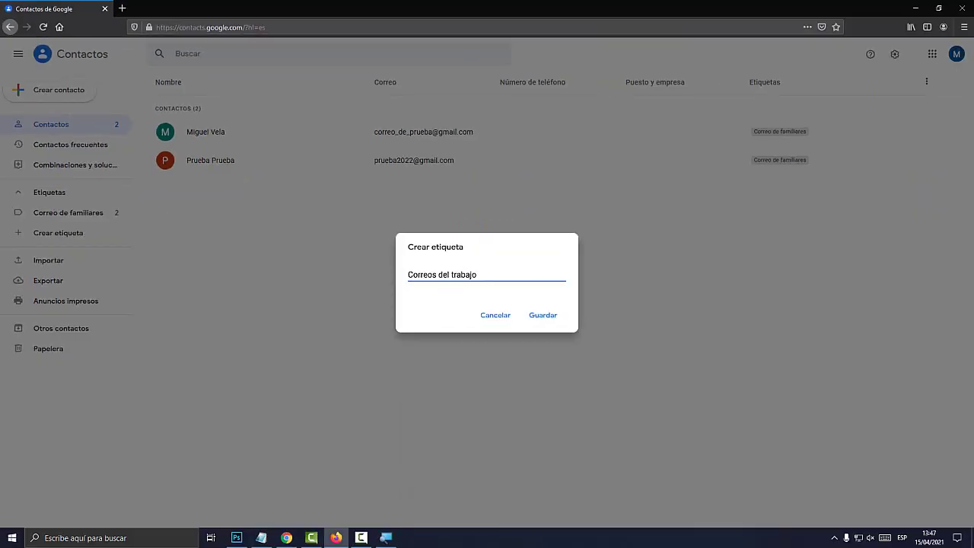
click(674, 467)
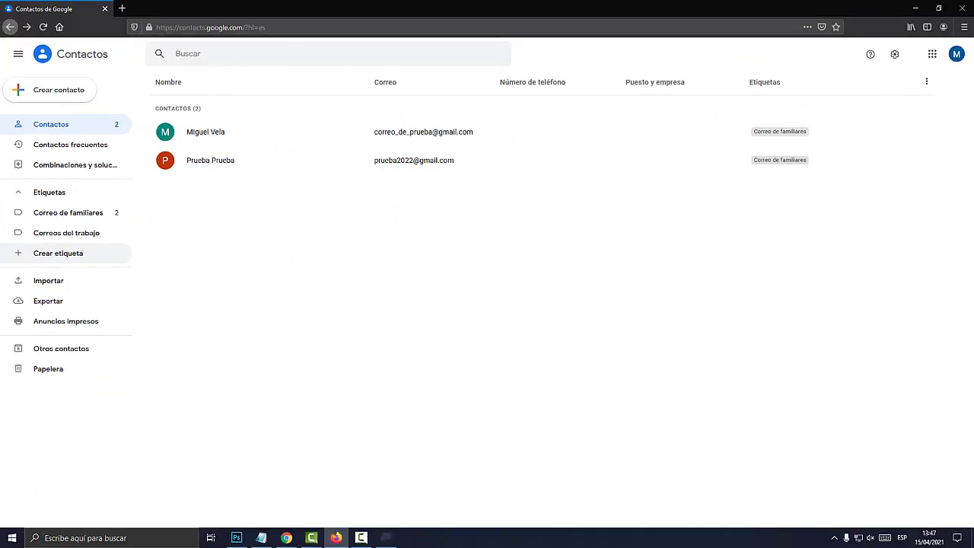
Step: Copy the first email address from the Notepad list and switch back to Firefox
click(261, 538)
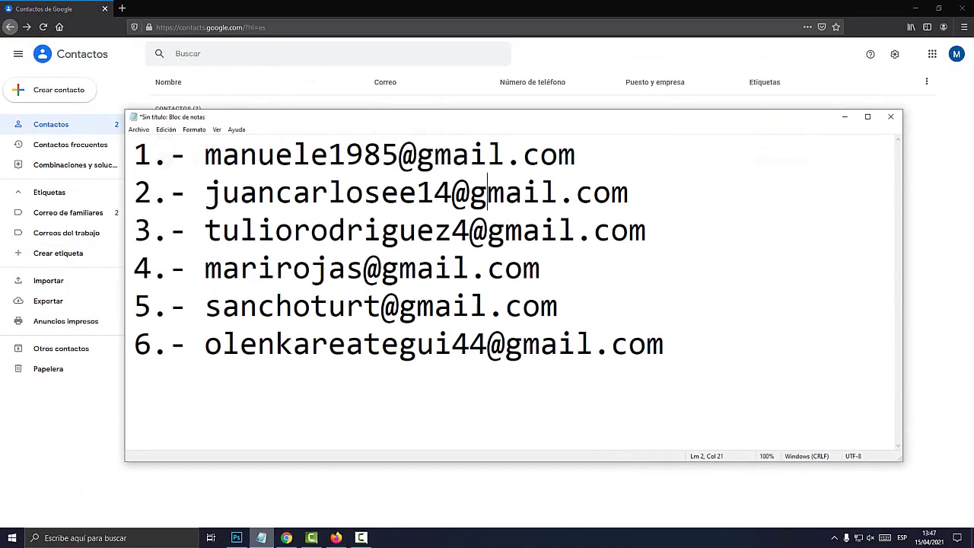
drag(578, 152, 204, 152)
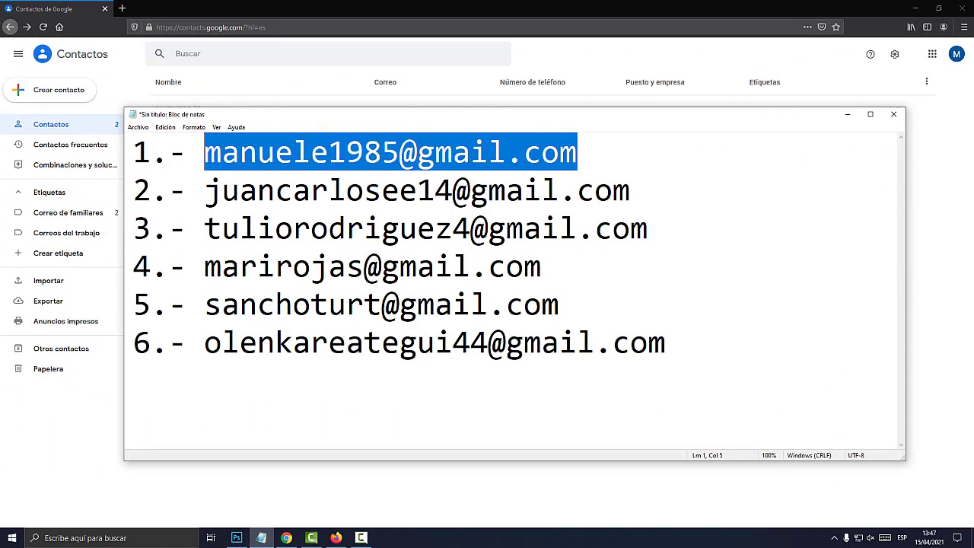
right_click(254, 159)
click(278, 193)
click(847, 114)
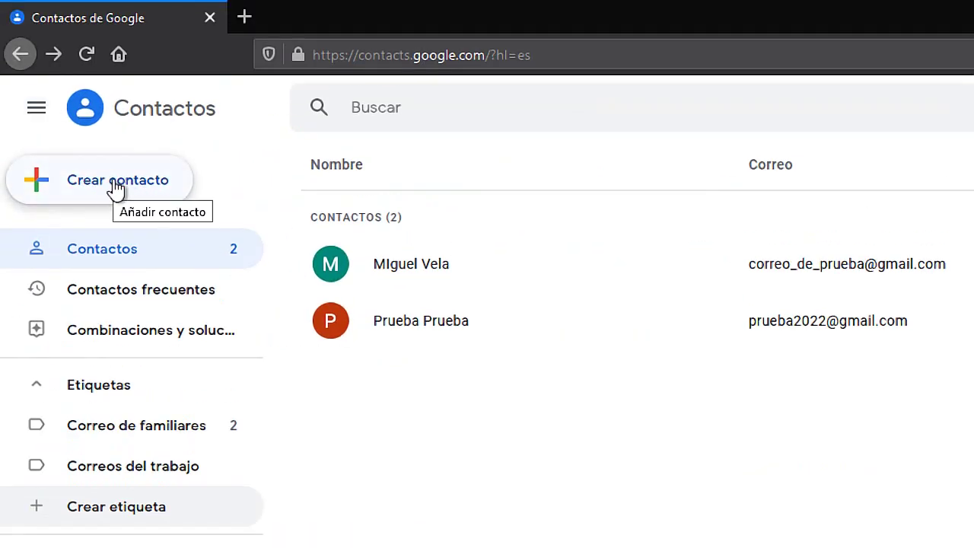
Step: Start a new contact named 'Contacto uno' and enter the contact's email address
click(116, 183)
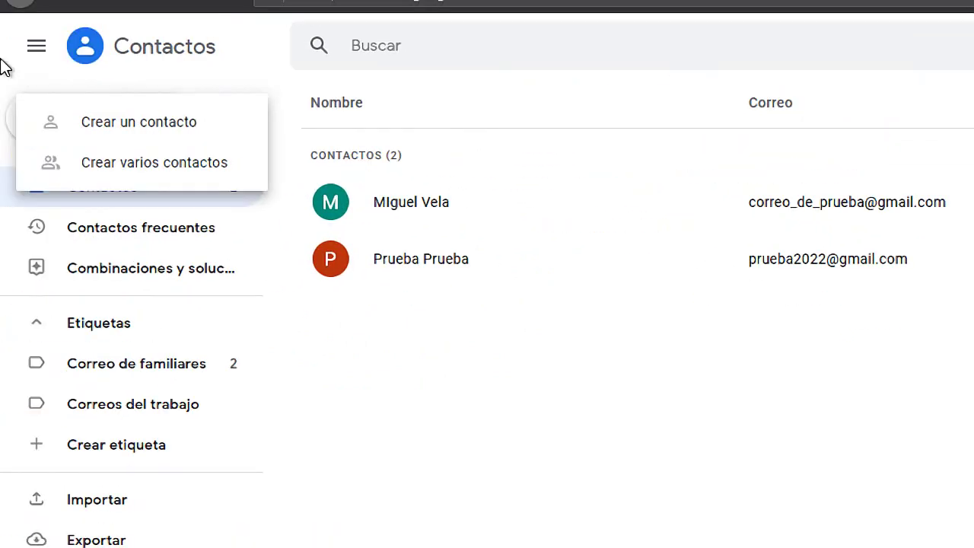
click(166, 127)
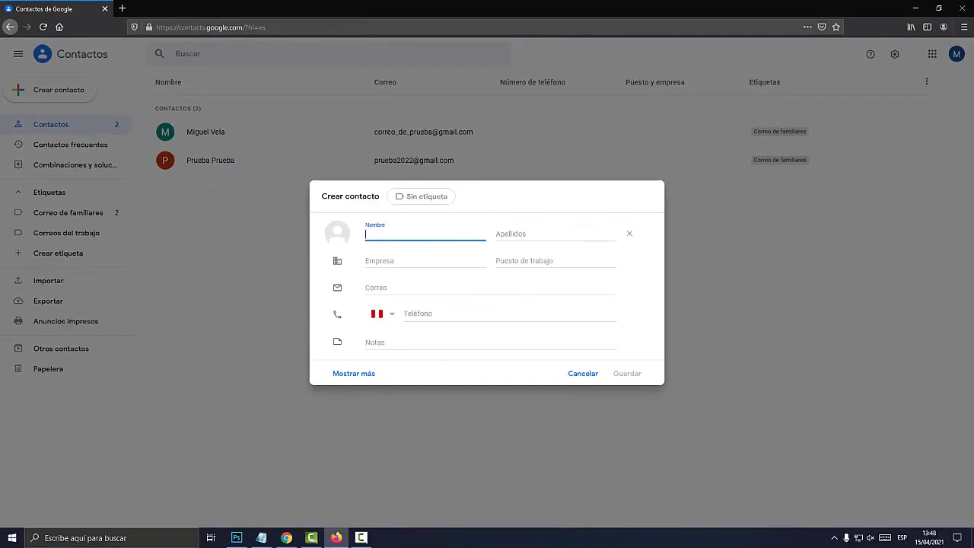
text(Contact)
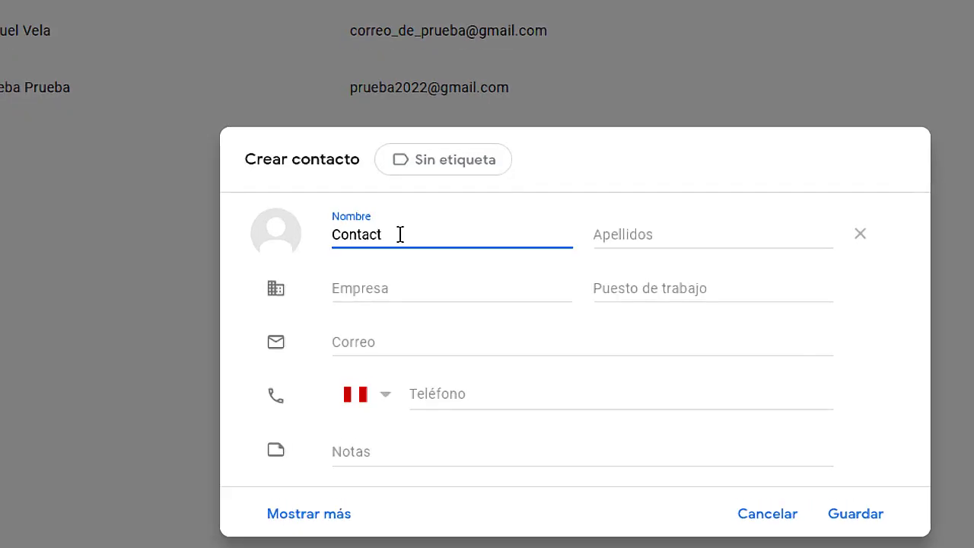
text(o)
key(Tab)
text(uno)
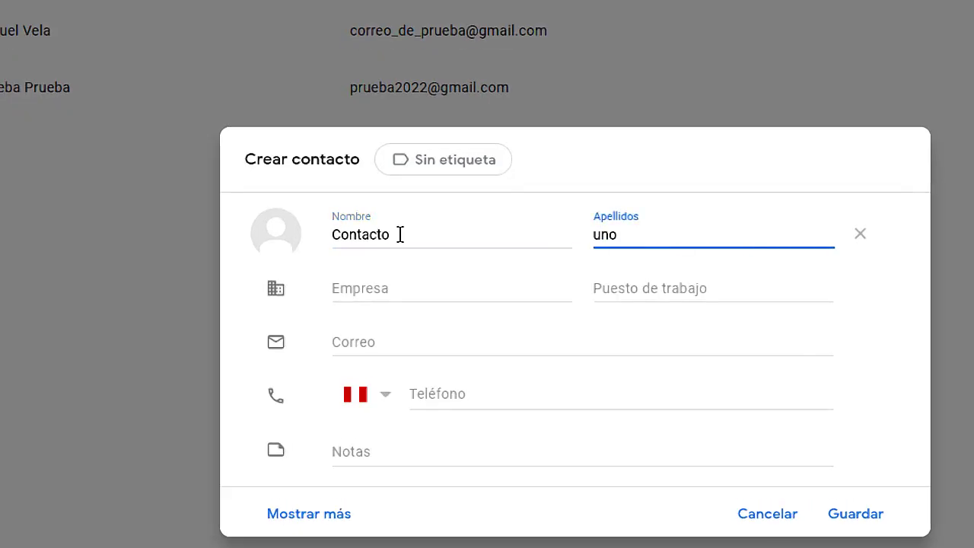
click(368, 344)
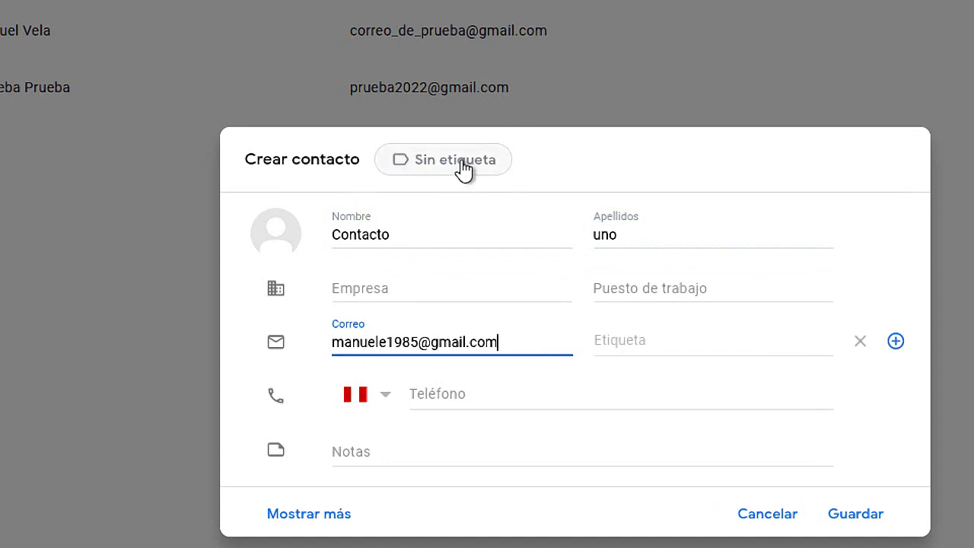
Step: Tag Contacto uno with the Correos del trabajo label, review the fields, and save
click(462, 169)
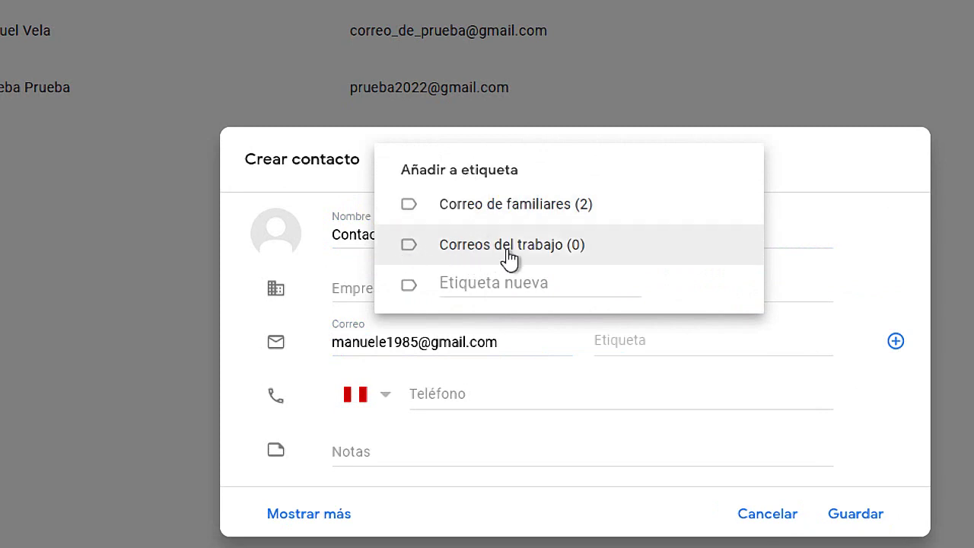
click(471, 249)
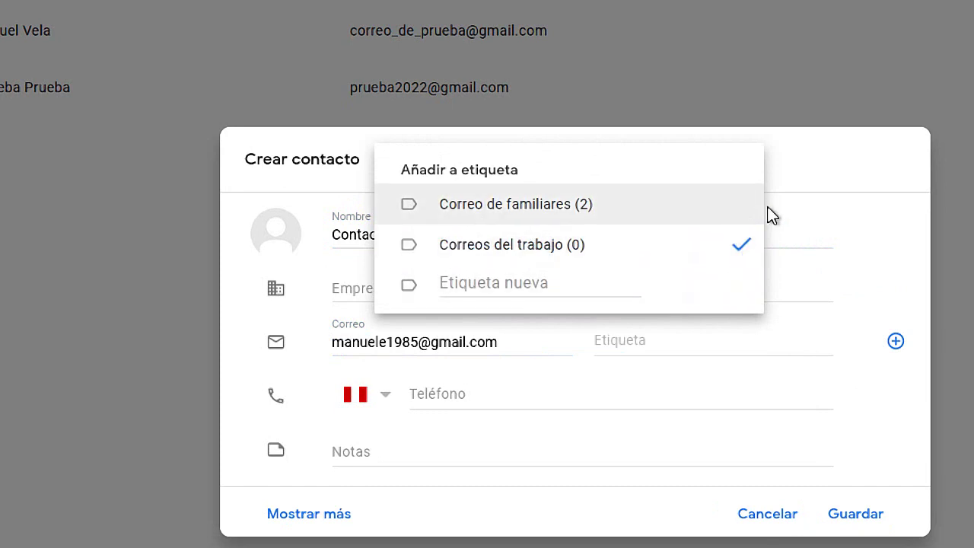
click(792, 158)
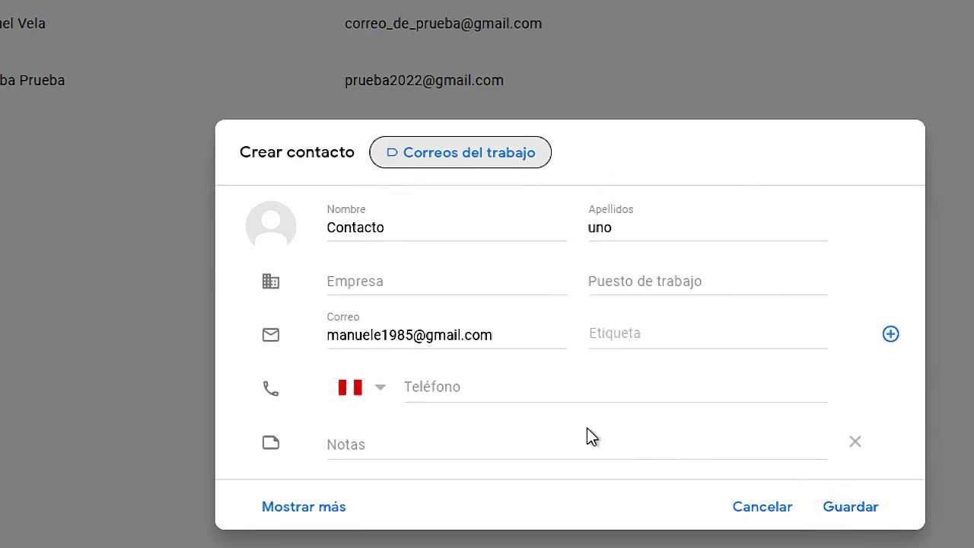
click(450, 386)
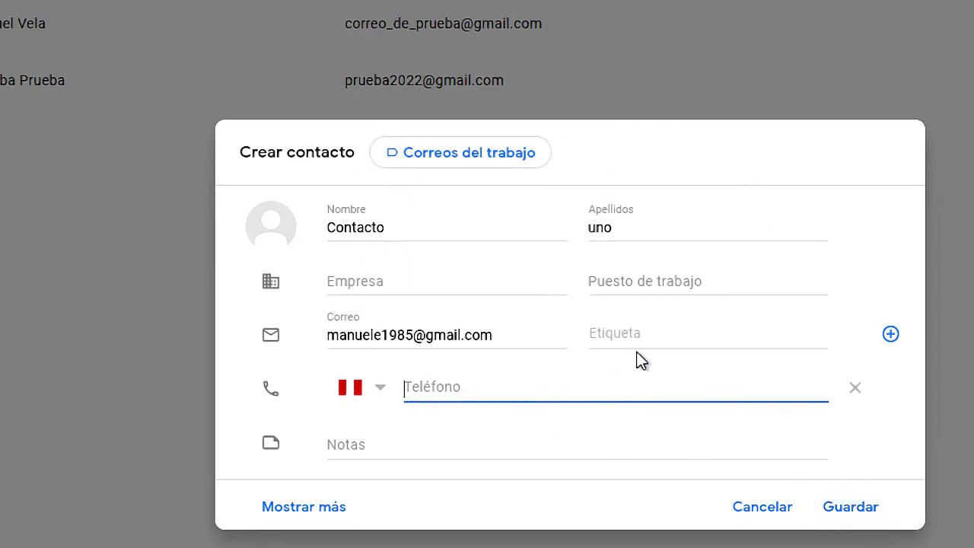
click(634, 332)
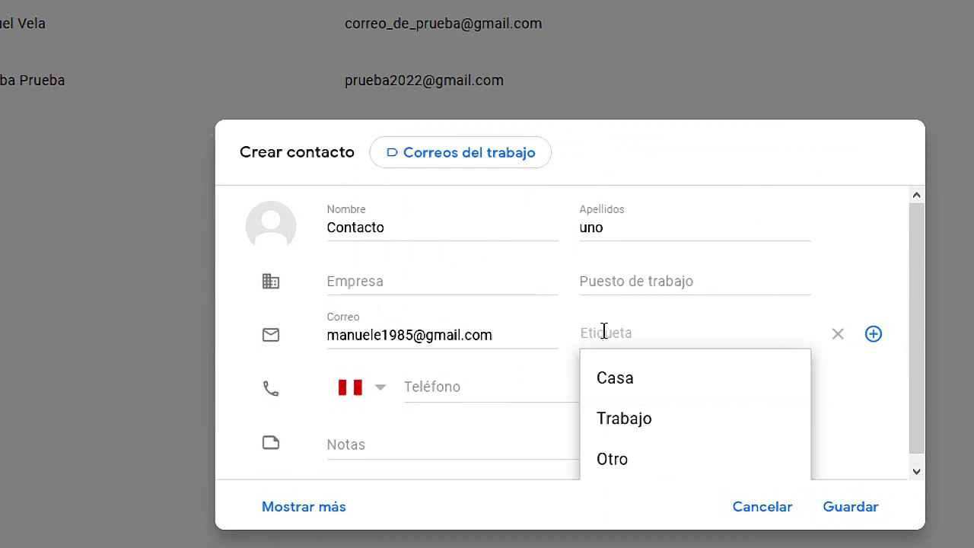
click(437, 282)
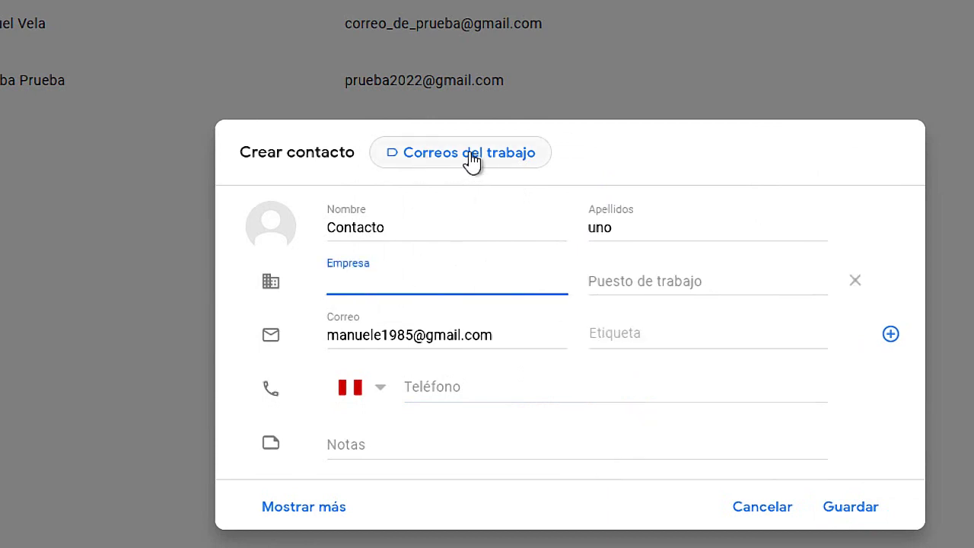
click(631, 290)
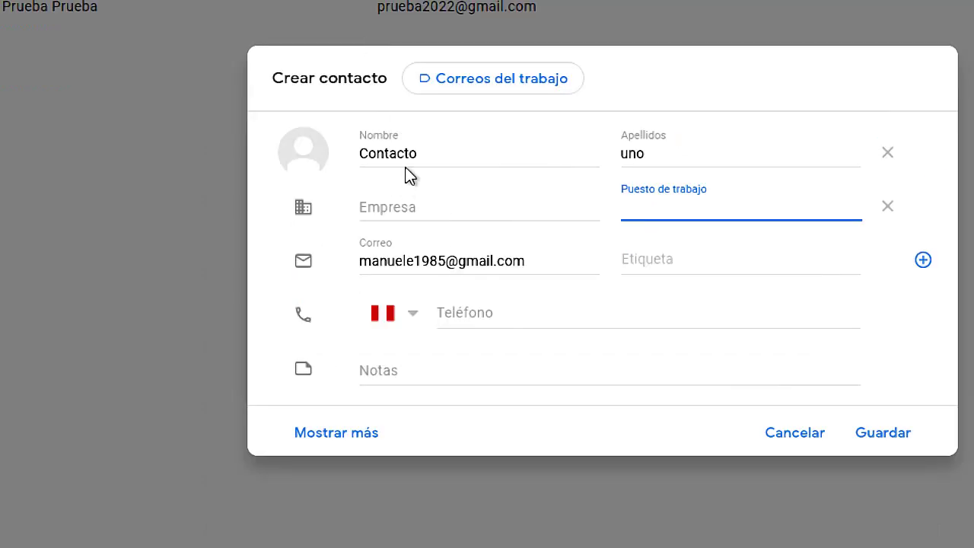
click(420, 6)
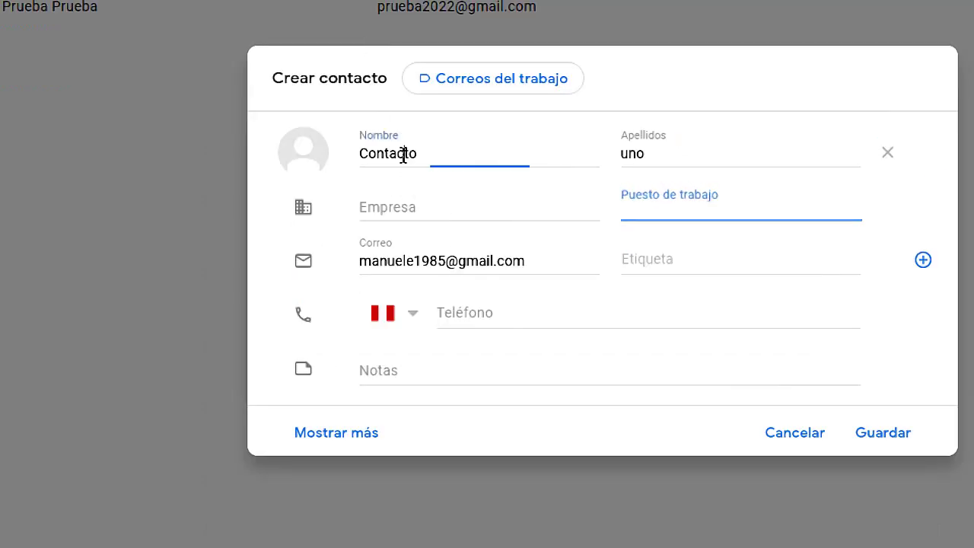
click(387, 261)
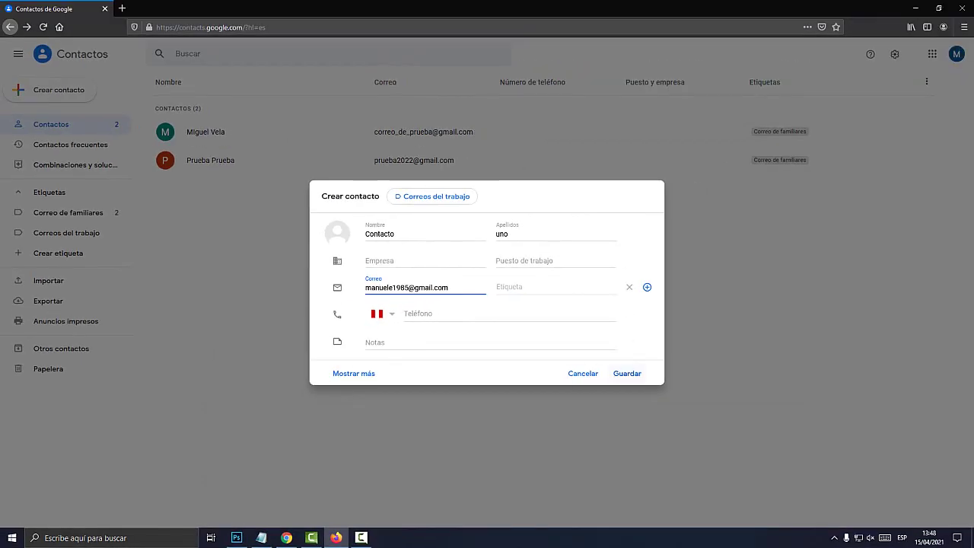
click(731, 371)
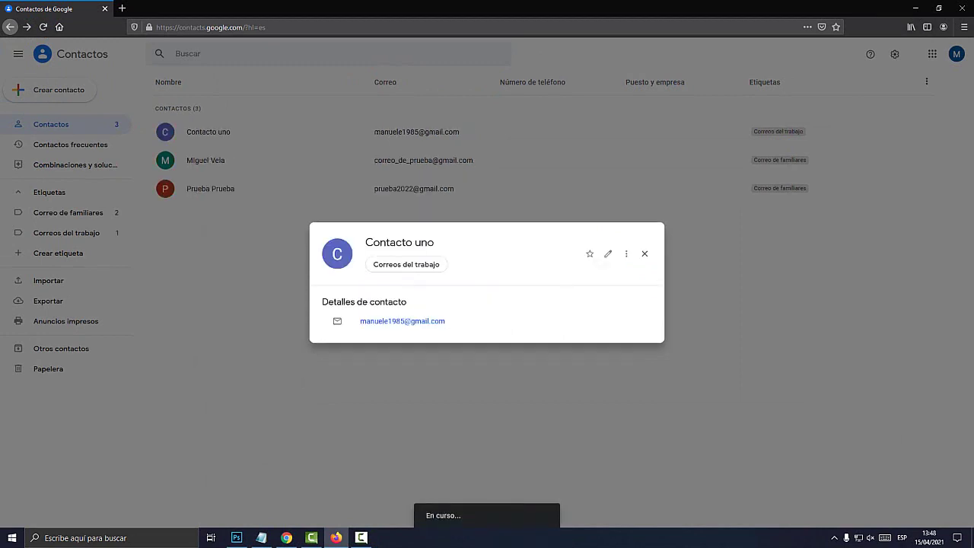
Step: Start a new contact form and copy the second email address from the Notepad list
key(Escape)
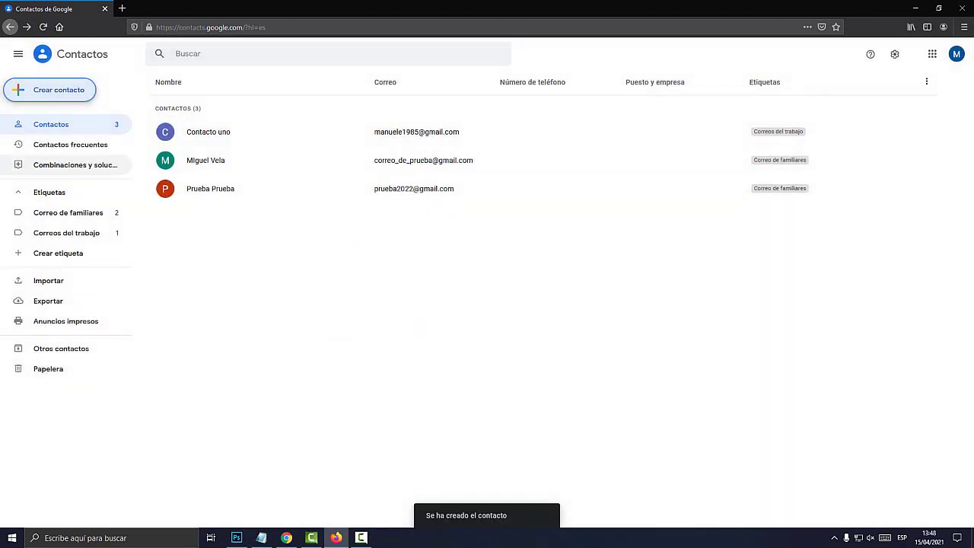
key(Return)
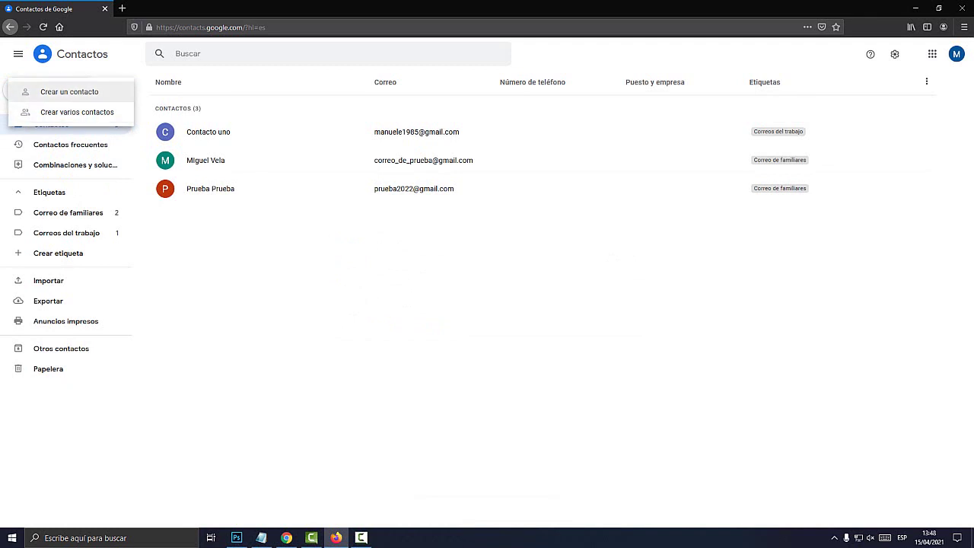
key(Return)
key(alt+Tab)
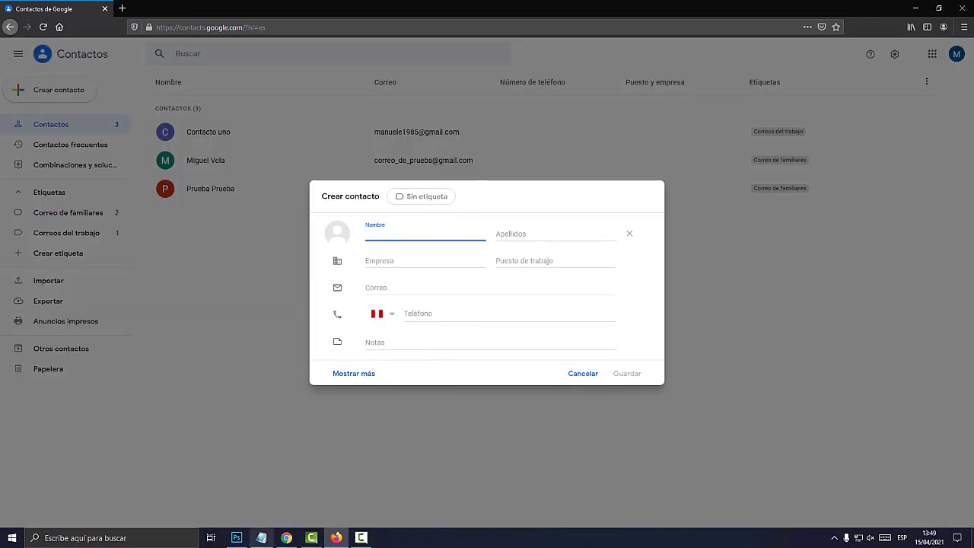
key(Down)
key(End)
key(shift+Left)
key(shift+Left)
key(shift+Left)
key(shift+Left)
key(shift+Left)
key(shift+Left)
key(shift+Left)
key(shift+Left)
key(shift+Left)
key(shift+Left)
key(shift+Left)
key(shift+Left)
key(shift+Left)
key(shift+Left)
key(shift+Left)
key(shift+Left)
key(shift+Left)
key(shift+Left)
key(shift+Left)
key(shift+Left)
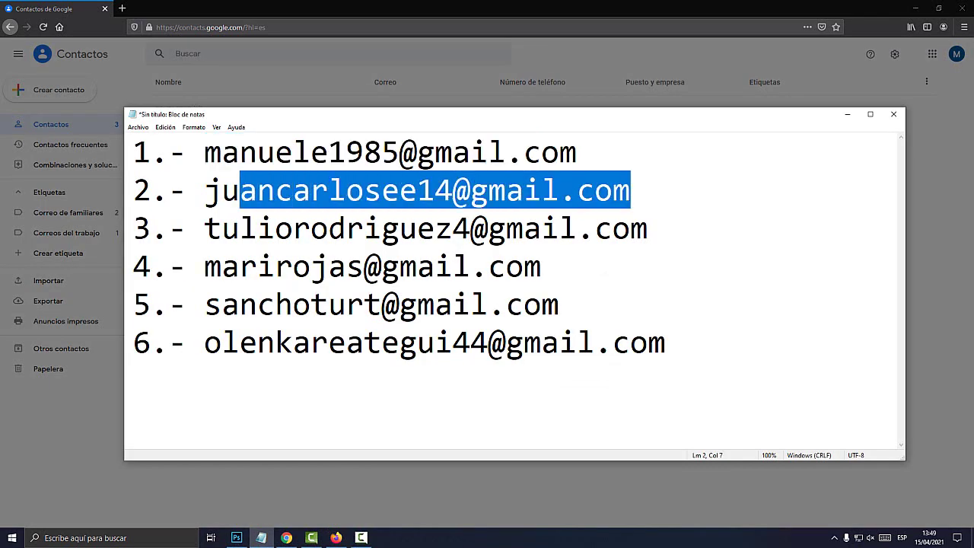
key(alt+Tab)
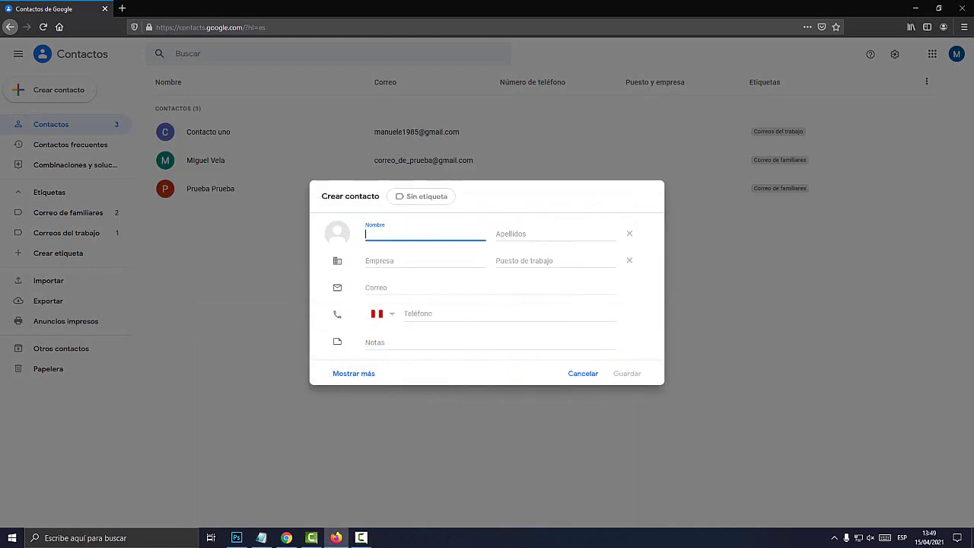
Step: Fill in Conctacto dos with the second email and the Correos del trabajo label, and save
click(476, 288)
text(Conctacto)
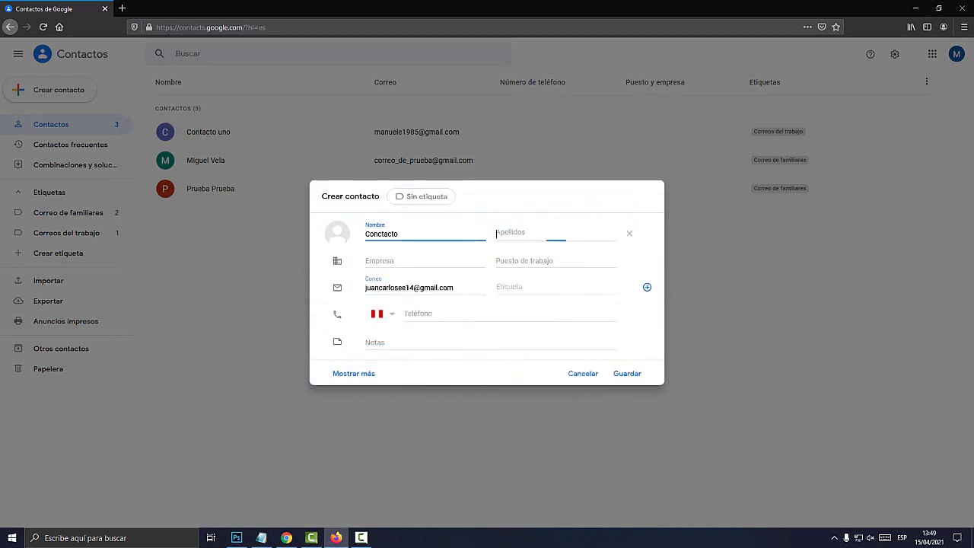
text(dos)
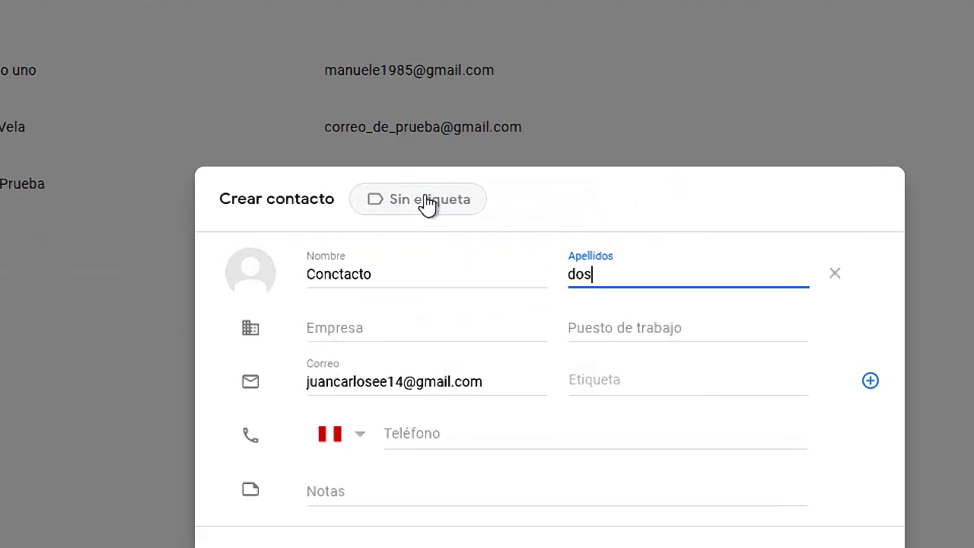
click(424, 197)
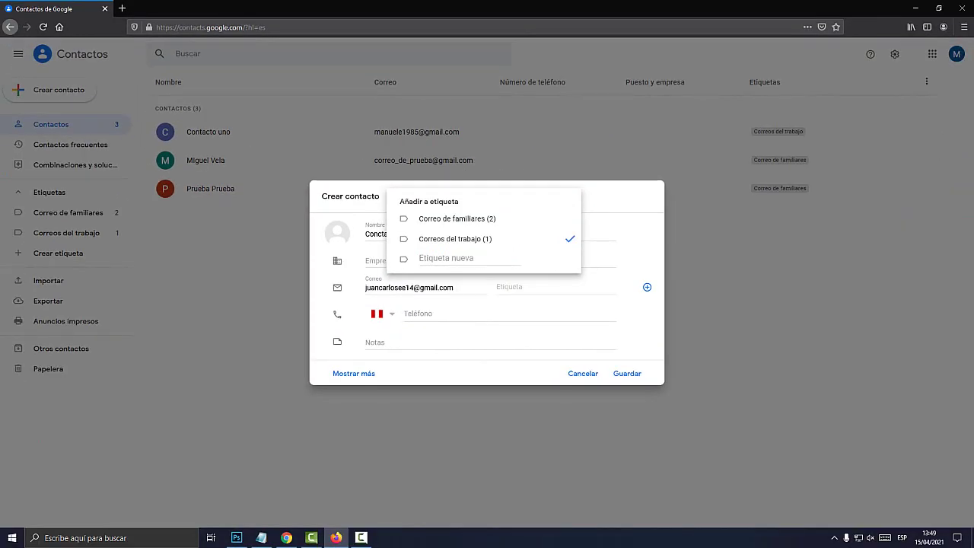
key(Escape)
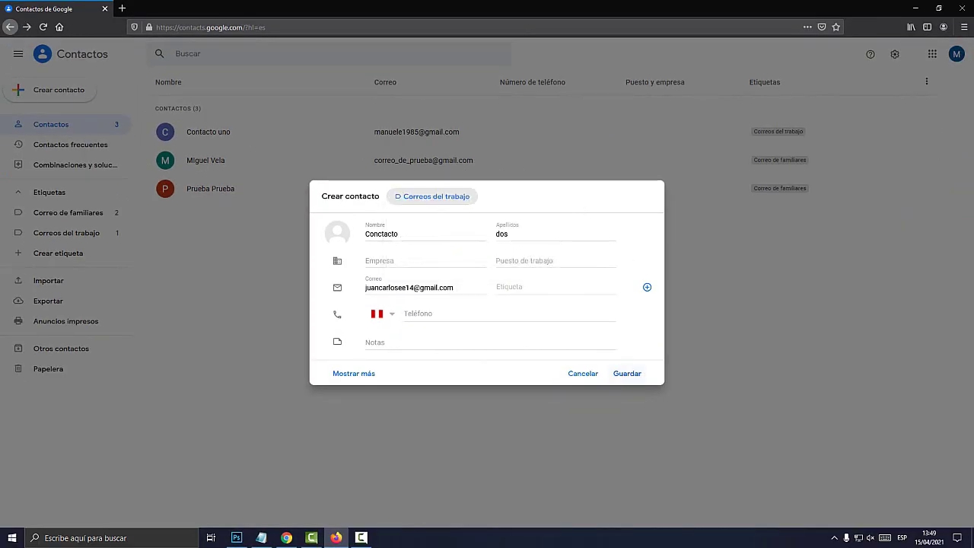
key(Return)
Step: Copy the third email address from Notepad and close Conctacto dos's details card
key(alt+Tab)
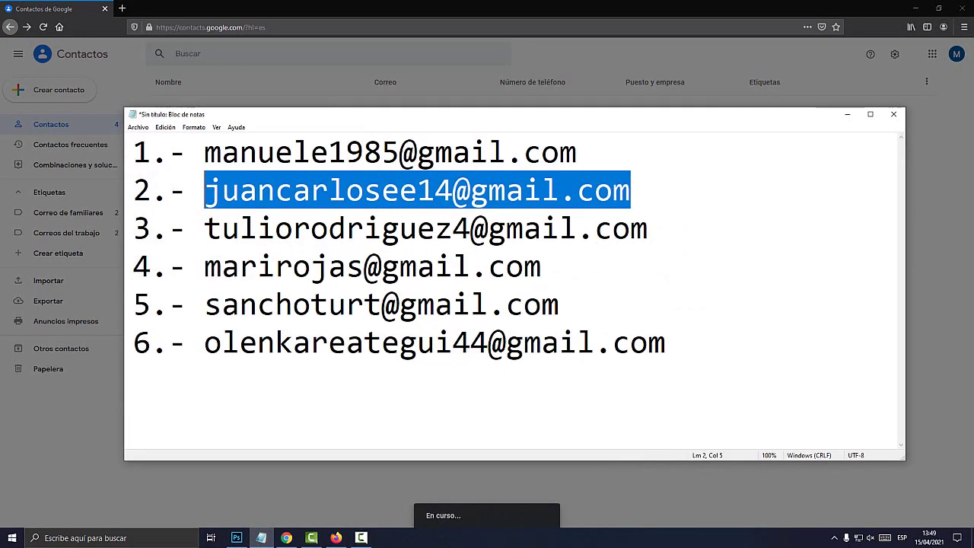
key(Down)
key(shift+Left)
key(shift+Left)
key(shift+Left)
key(shift+Left)
key(shift+Left)
key(shift+Left)
key(shift+Left)
key(shift+Left)
key(shift+Left)
key(shift+Left)
key(shift+Left)
key(shift+Left)
key(shift+Left)
key(shift+Left)
key(shift+Left)
key(shift+Left)
key(shift+Left)
key(shift+Left)
key(shift+Left)
key(shift+Left)
key(shift+Left)
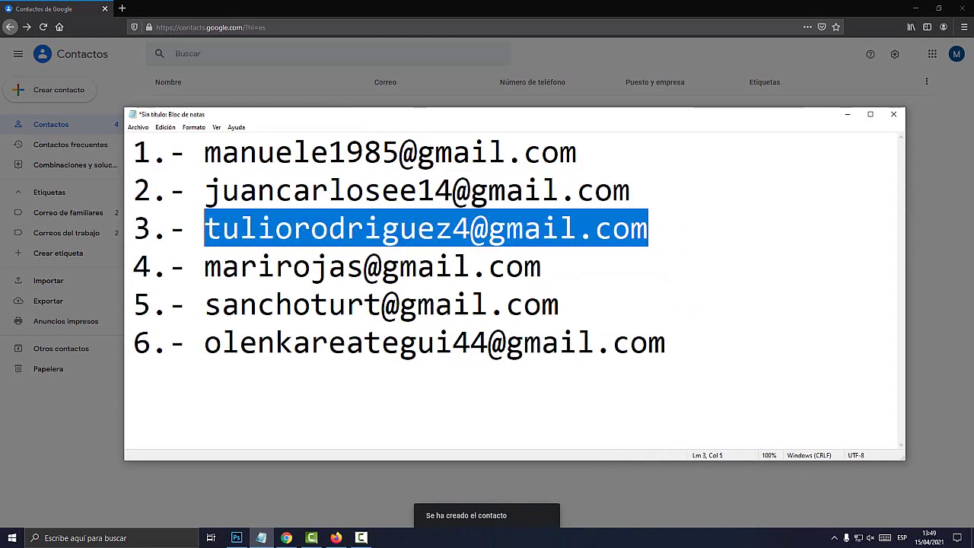
key(alt+e)
key(c)
key(alt+Tab)
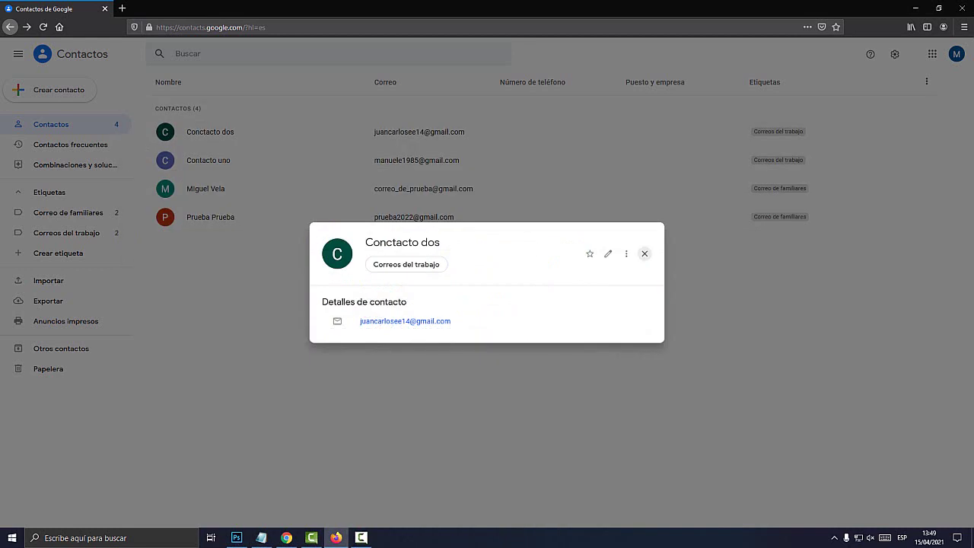
click(645, 253)
Step: Create Contacto tres with the third email address and the Correos del trabajo label, and save
click(59, 90)
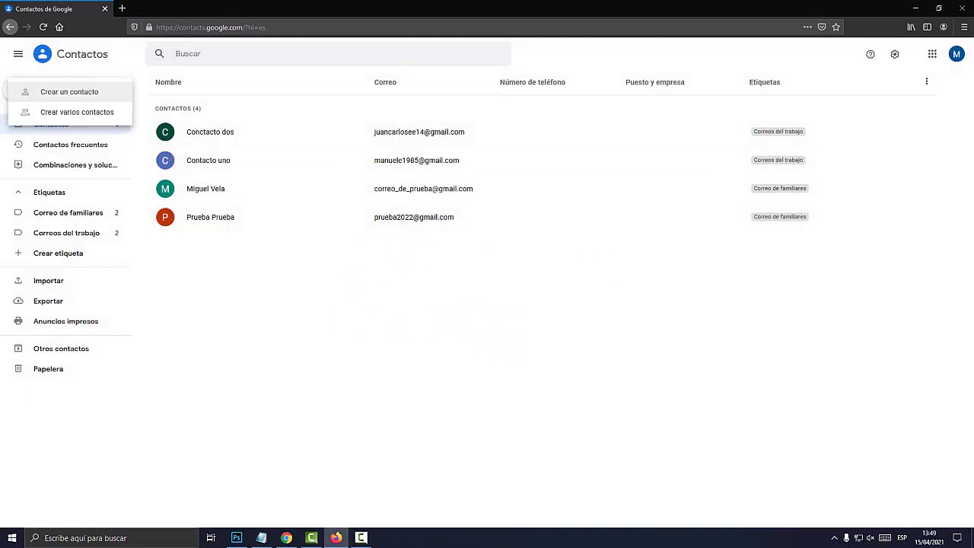
click(61, 91)
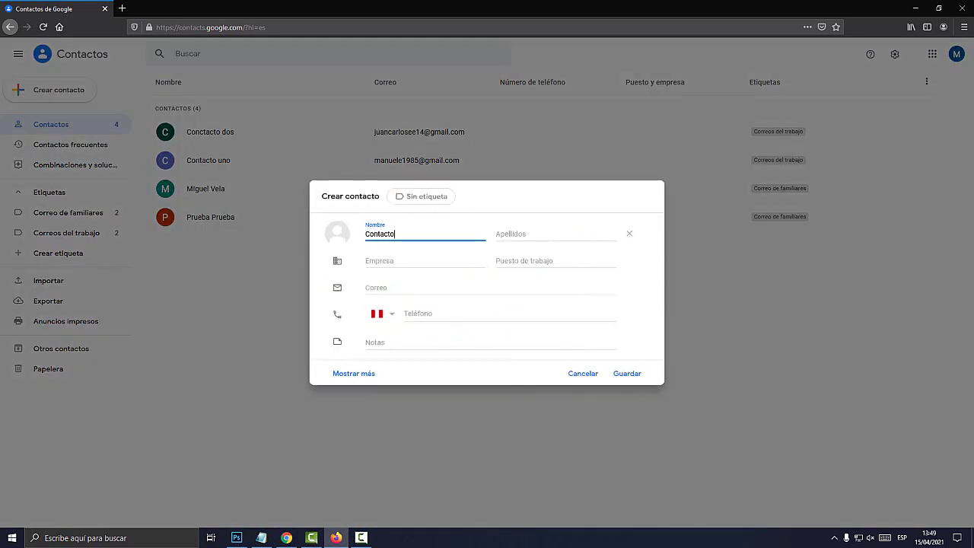
click(556, 234)
click(421, 197)
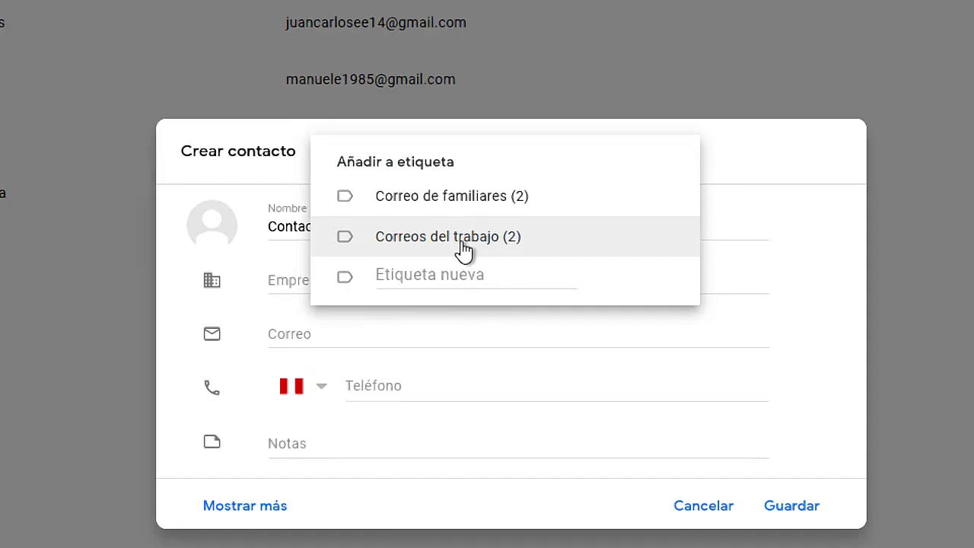
click(799, 176)
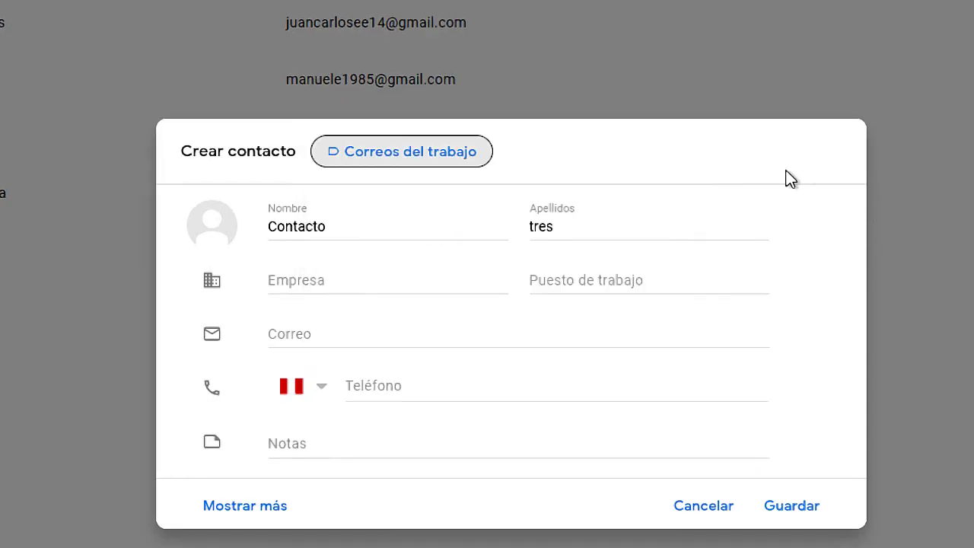
click(327, 334)
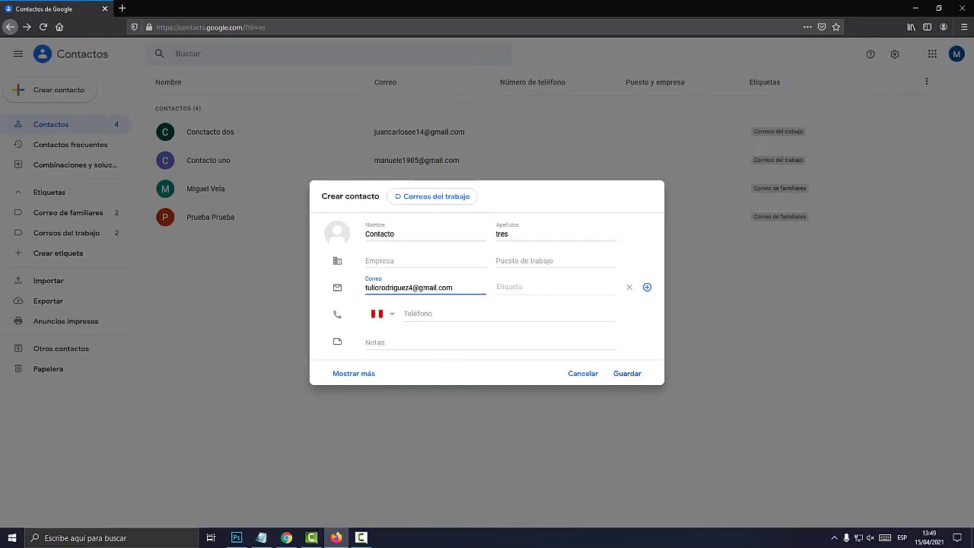
click(792, 505)
Step: Select the fourth email address in Notepad and close Contacto tres's details card
key(alt+Tab)
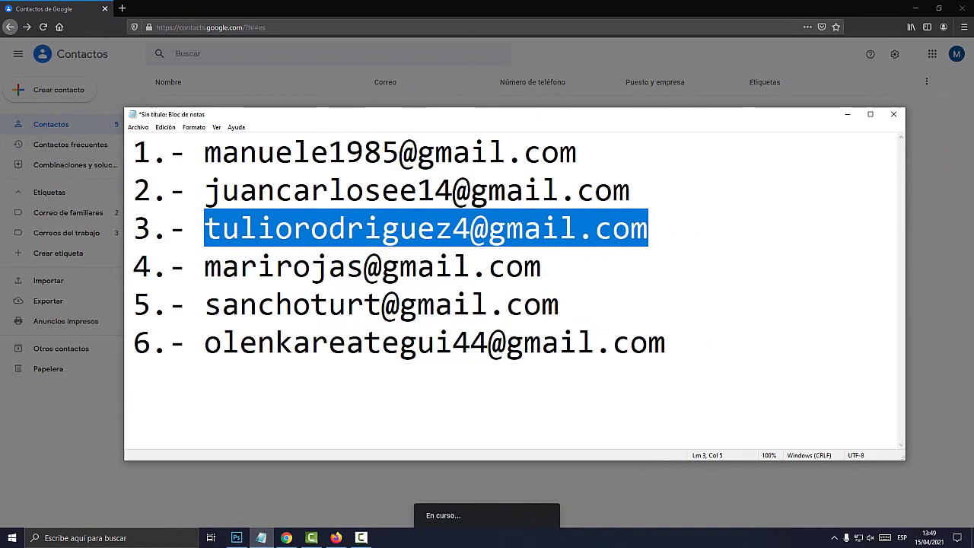
drag(542, 267, 204, 267)
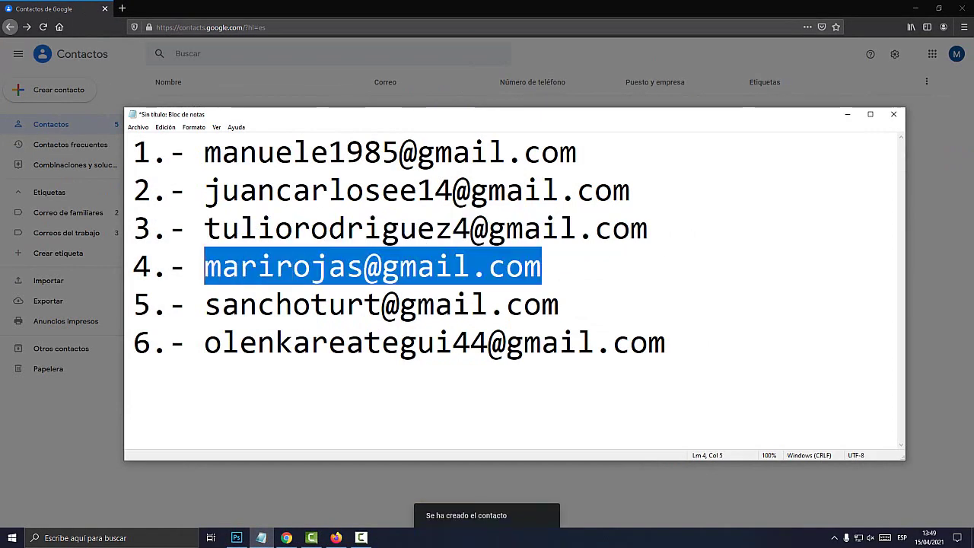
key(alt+Tab)
key(Escape)
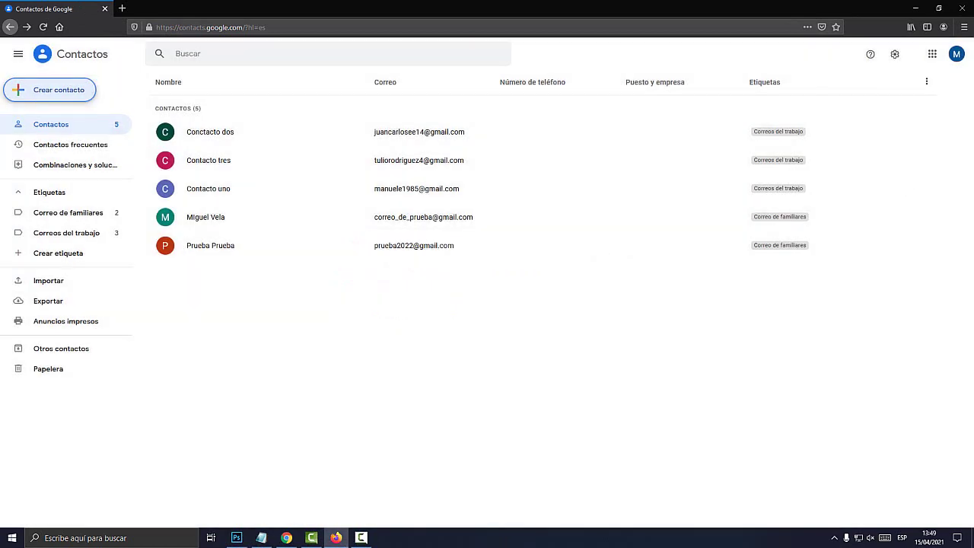
Step: Create and save Contacto cuatro with the pasted fourth email address
key(Return)
key(Return)
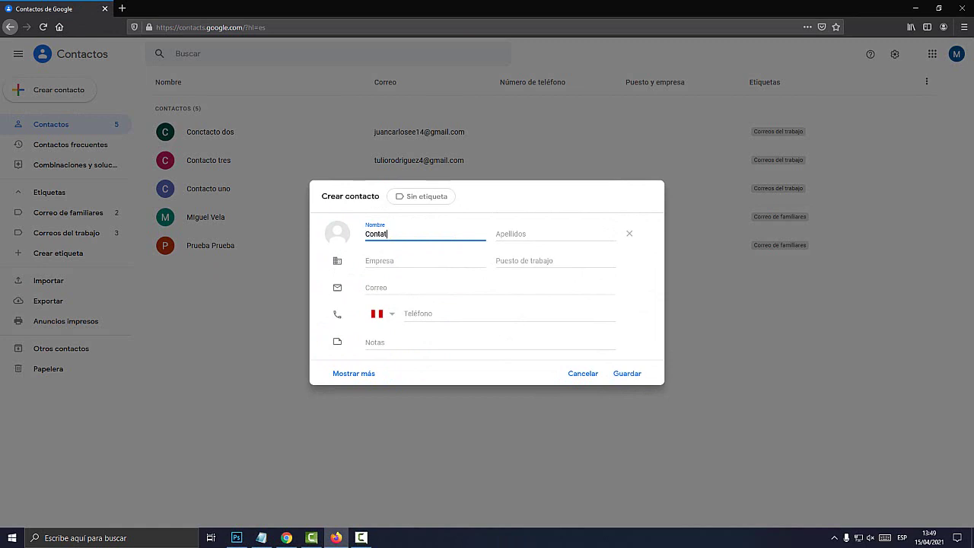
key(Tab)
text(cu)
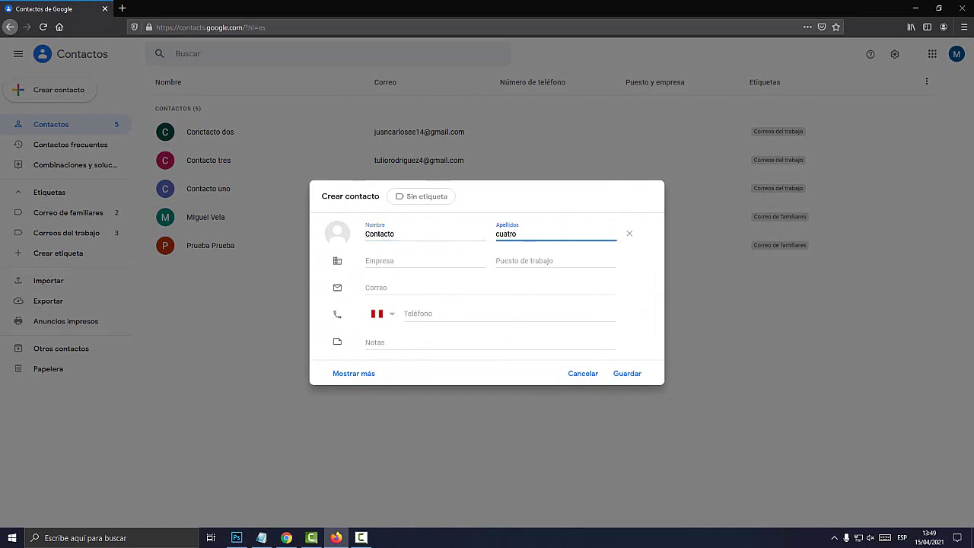
key(ctrl+v)
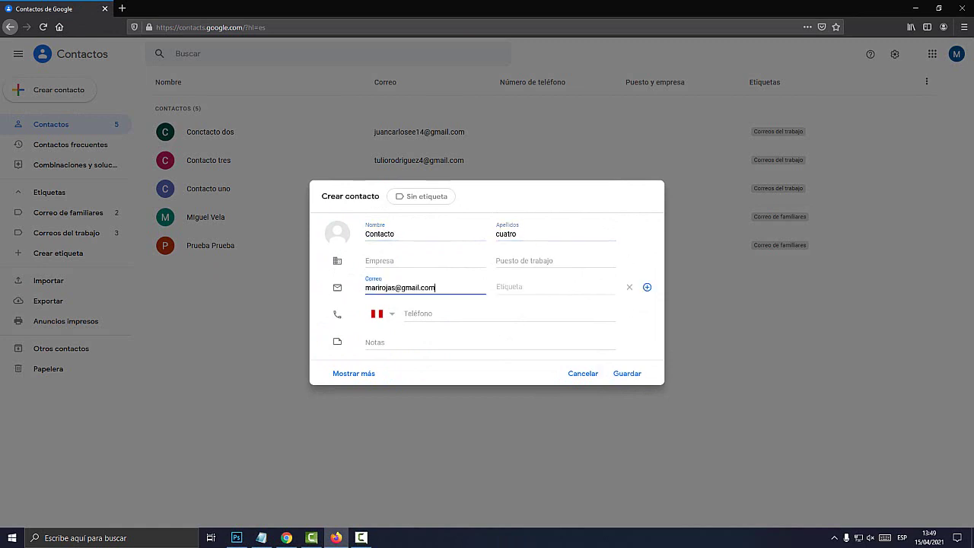
key(Return)
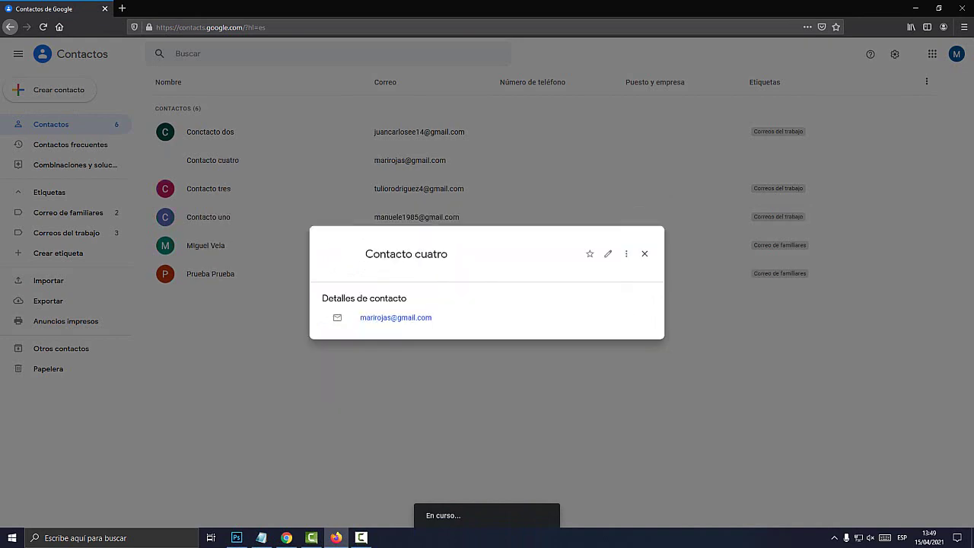
Step: Copy the fifth e-mail address from the Notepad list and return to Contacts
key(Escape)
key(alt+Tab)
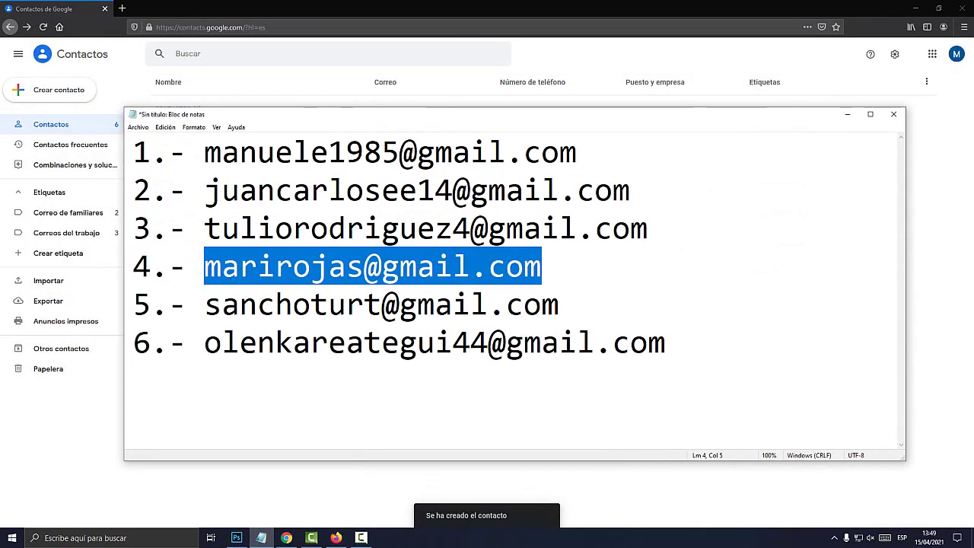
key(Down)
key(End)
key(shift+Left)
key(shift+Left)
key(shift+Left)
key(shift+Left)
key(shift+Left)
key(shift+Left)
key(shift+Left)
key(shift+Left)
key(shift+Left)
key(shift+Left)
key(shift+Left)
key(shift+Left)
key(shift+Left)
key(shift+Left)
key(shift+Left)
key(shift+Left)
key(shift+Left)
key(shift+Left)
key(shift+Left)
key(shift+Left)
key(ctrl+c)
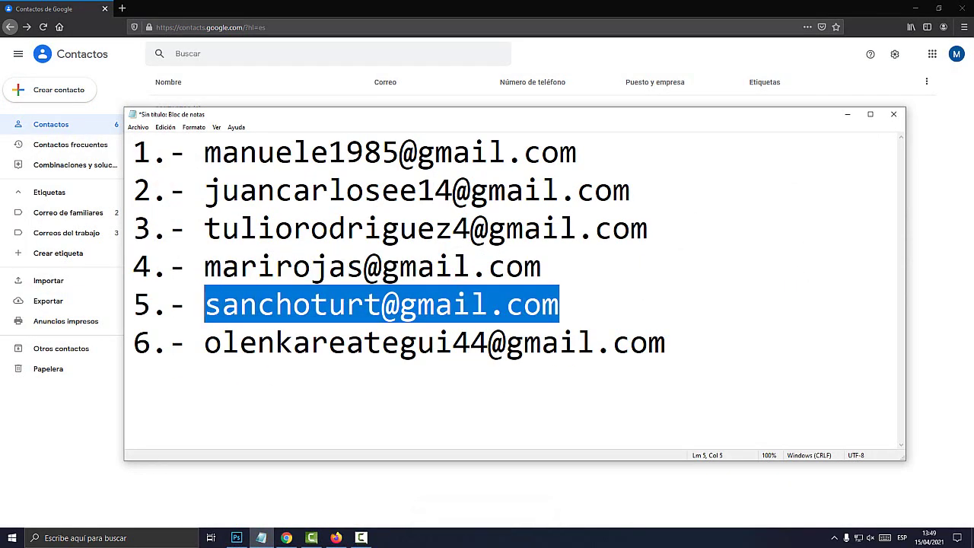
key(alt+Tab)
Step: Create 'Contacto cinco' with the pasted fifth e-mail, tag it Correos del trabajo, and save
click(58, 89)
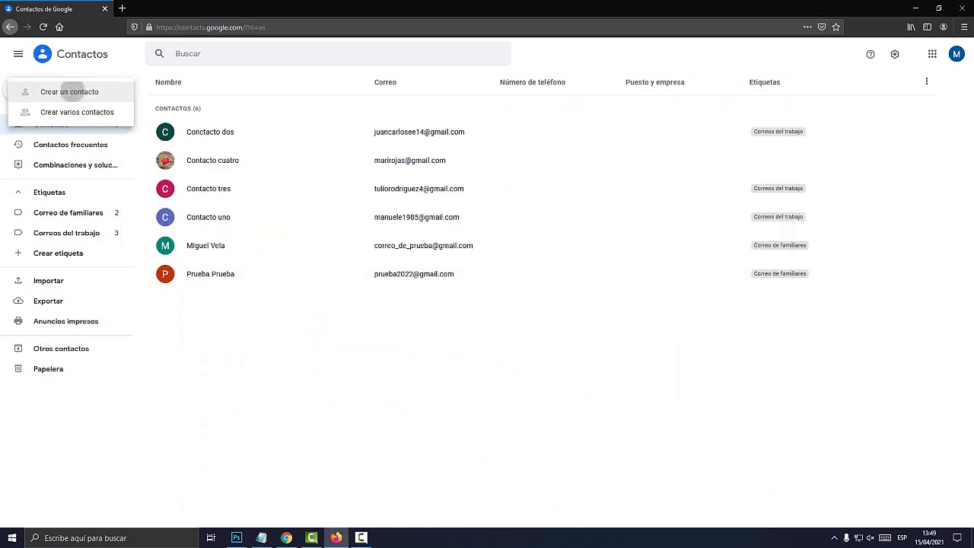
click(61, 91)
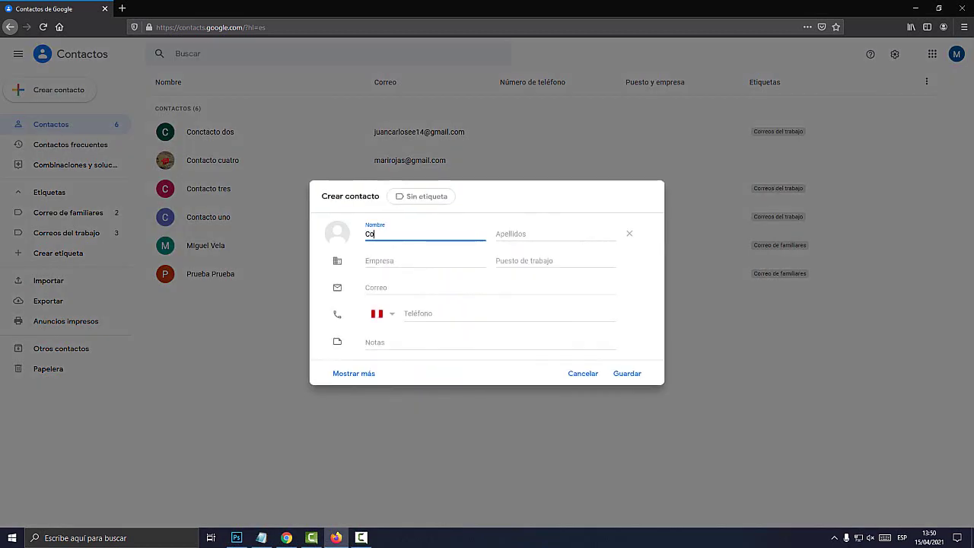
text(Contacto)
key(Tab)
text(cinco)
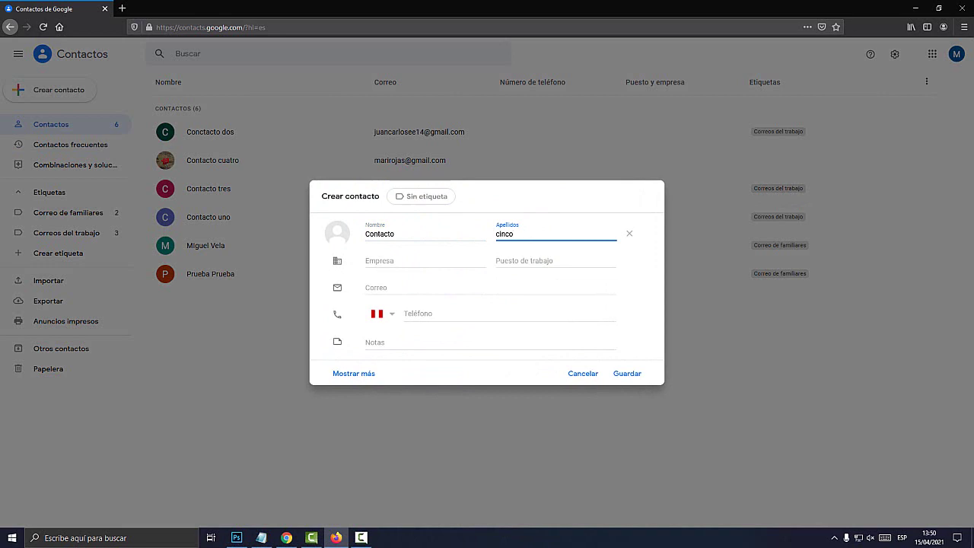
key(ctrl+v)
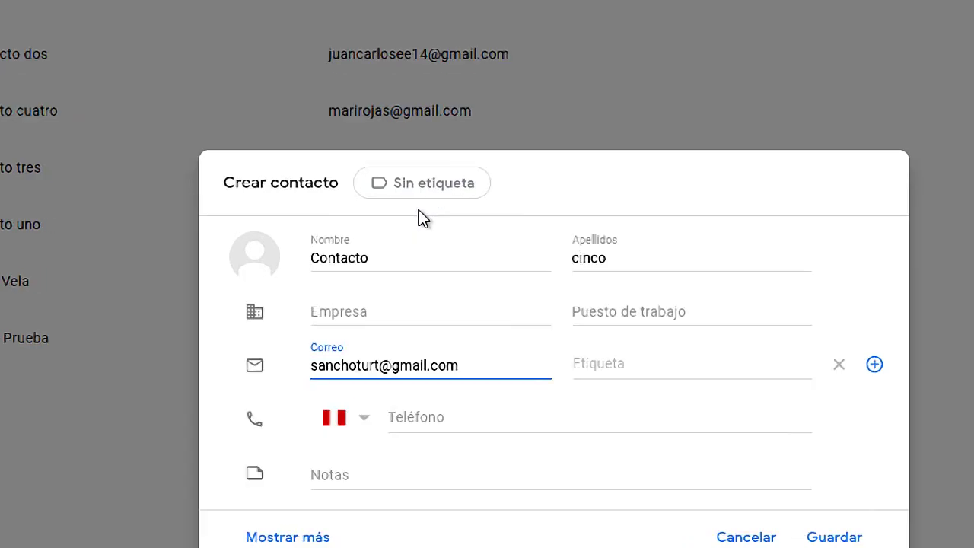
click(420, 200)
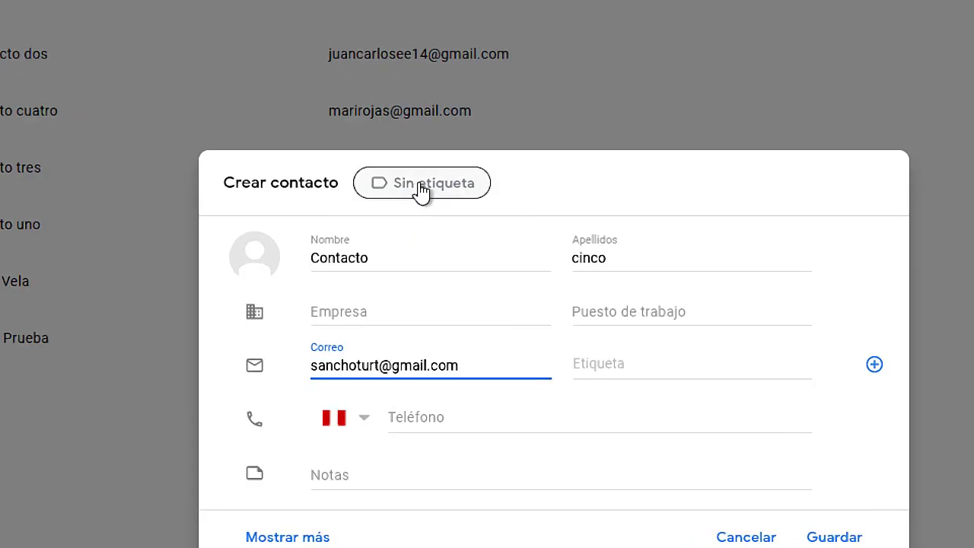
click(462, 242)
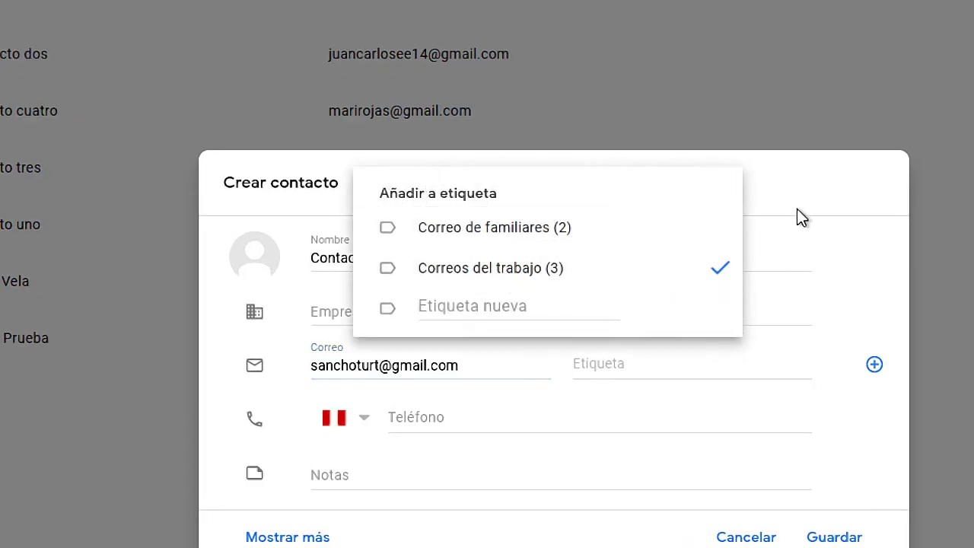
click(797, 217)
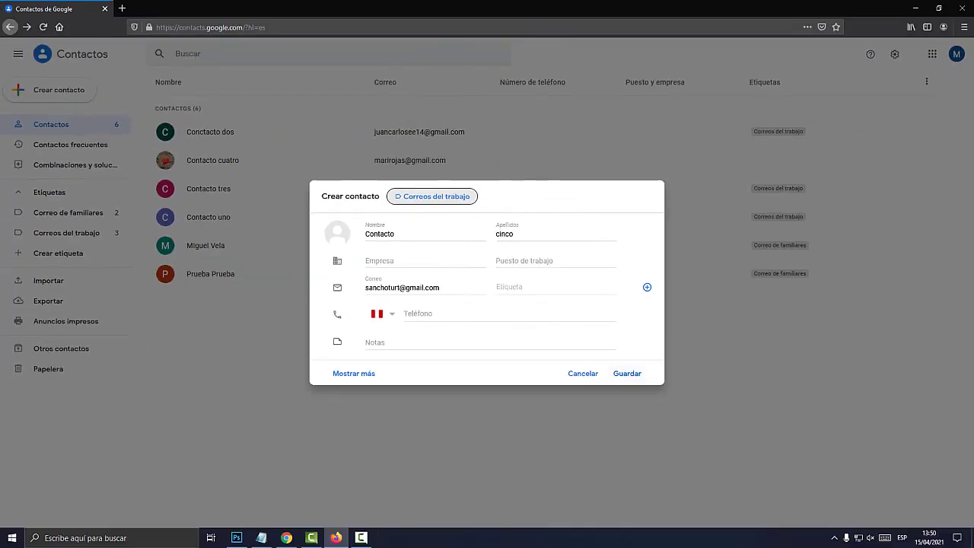
key(Return)
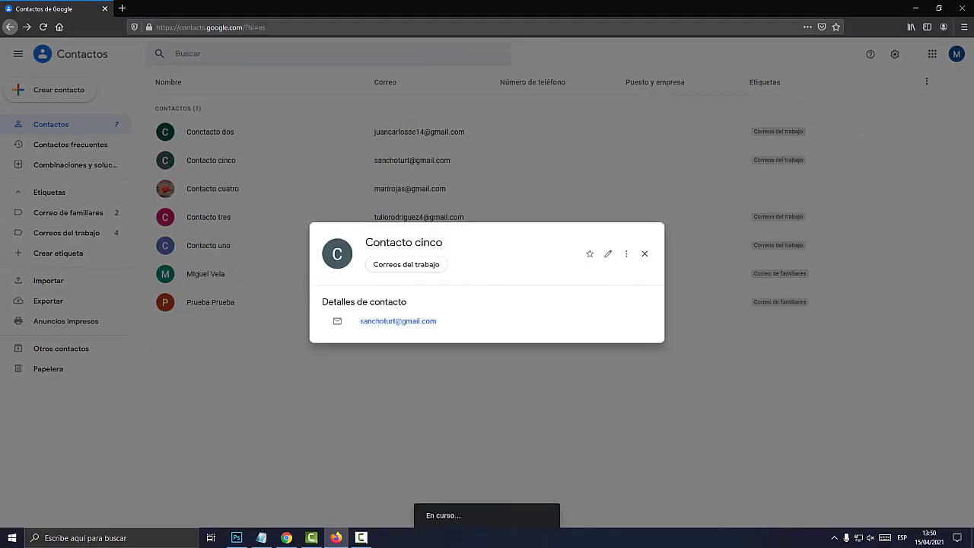
Step: Close the contact card and filter the list to the Correos del trabajo label's 4 contacts
key(Escape)
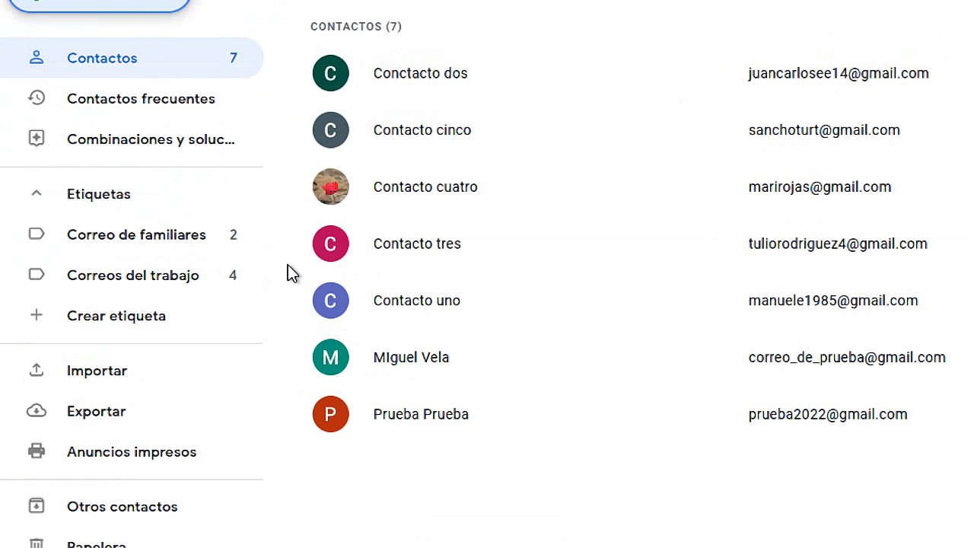
mouse_move(229, 283)
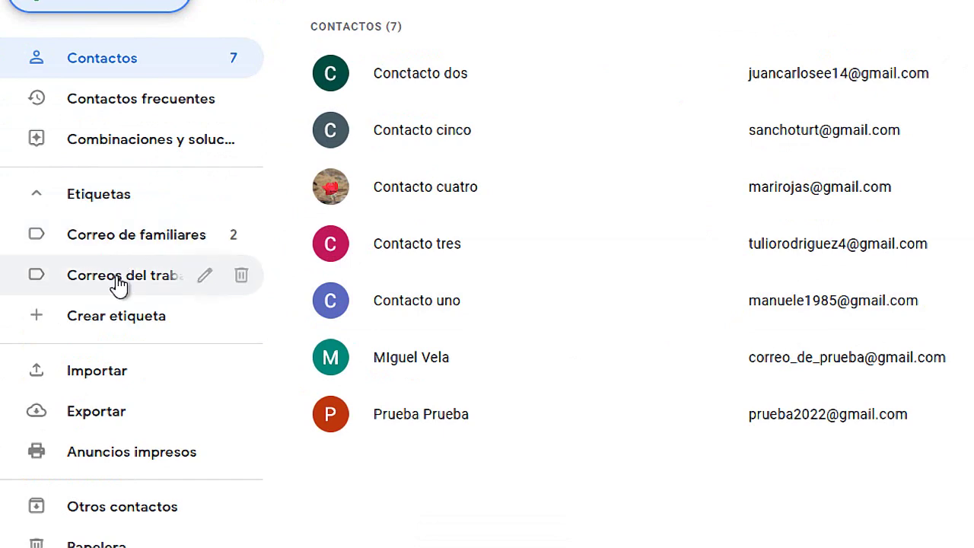
click(118, 282)
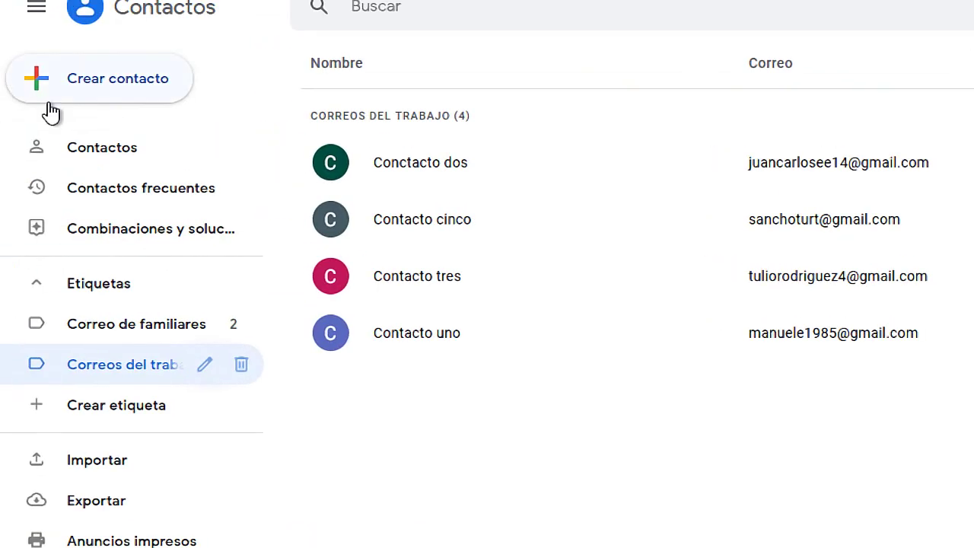
Step: From the full contacts list, add Contacto cuatro to the Correos del trabajo label
click(114, 153)
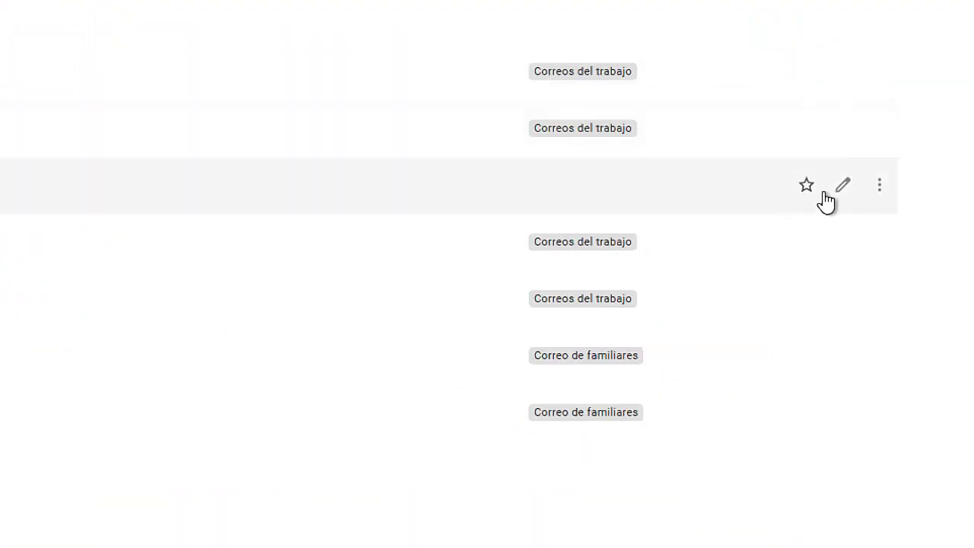
click(881, 187)
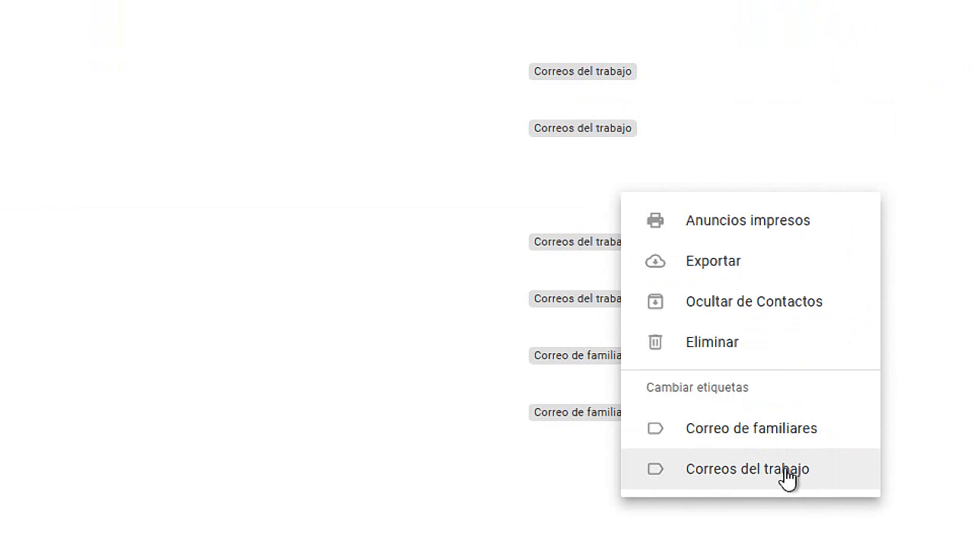
click(733, 517)
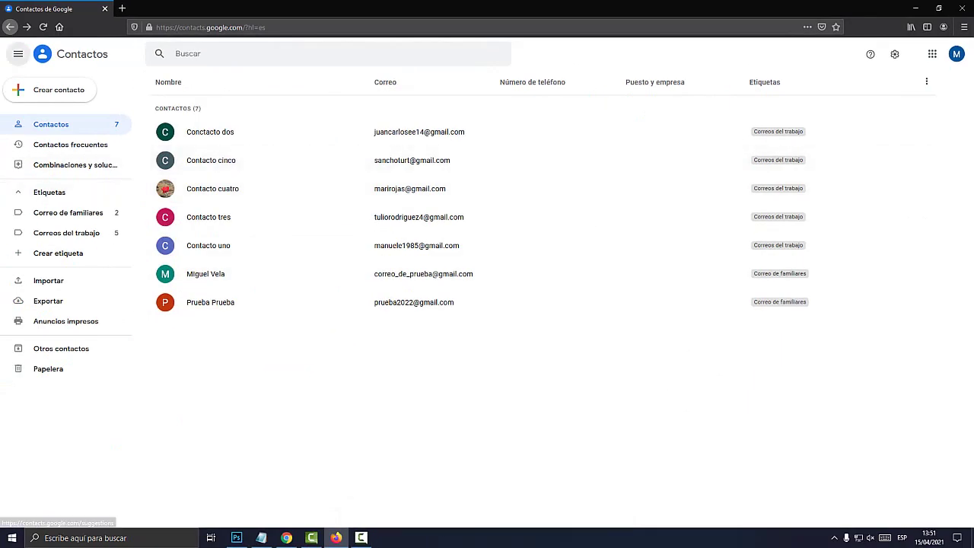
Step: Give the first Correo de familiares contact the Correos del trabajo label, then view that label's six contacts
click(53, 215)
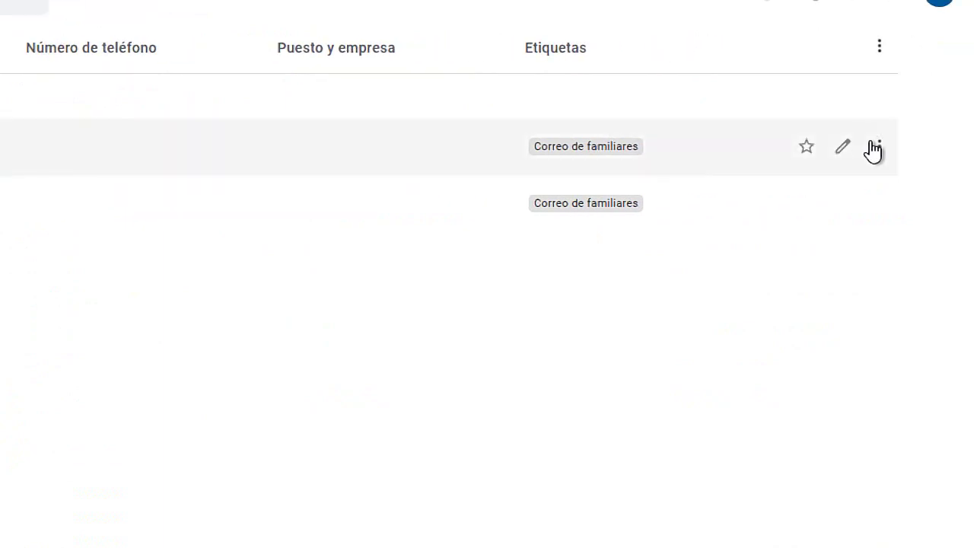
click(880, 148)
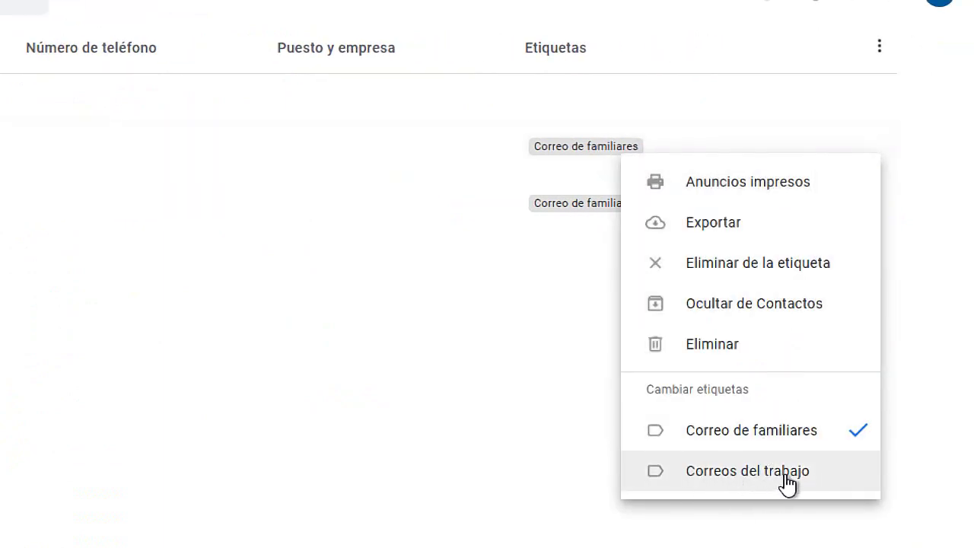
click(914, 451)
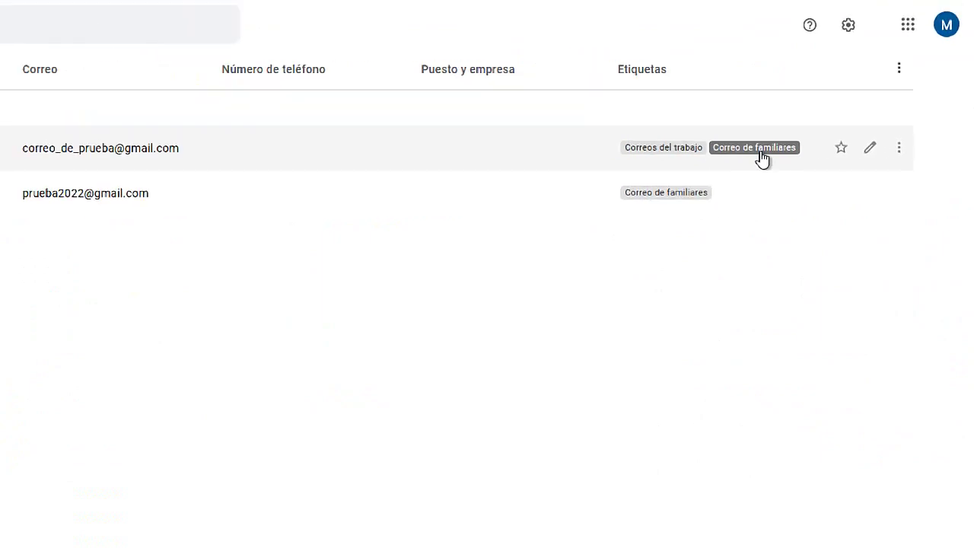
click(61, 233)
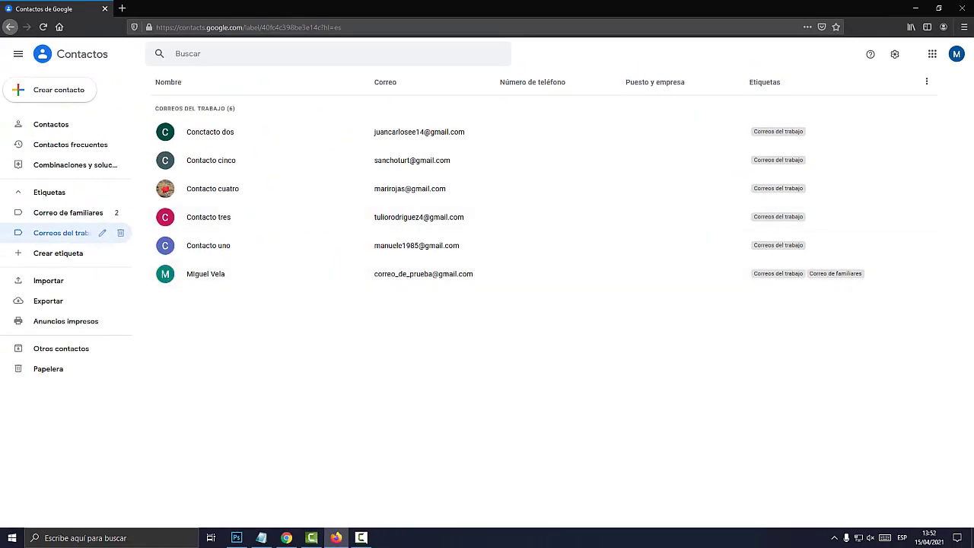
Step: Load gmail.com in a new Firefox tab
click(121, 8)
text(gmail.com)
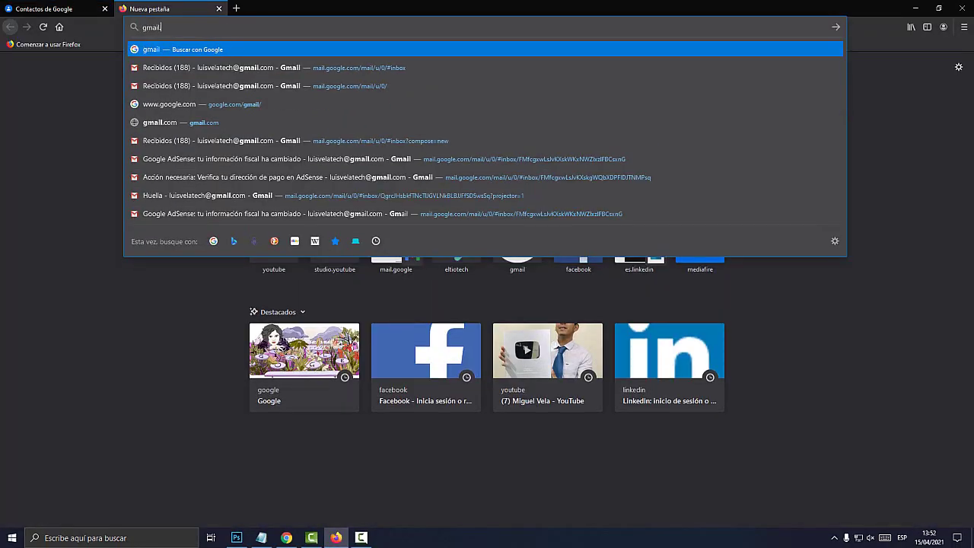
key(Return)
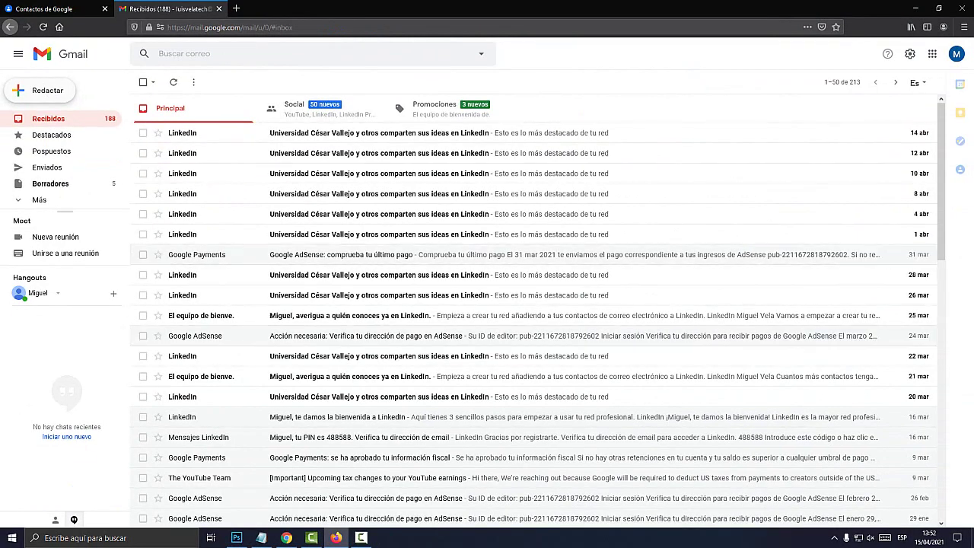
Step: Start a new Gmail message addressed to the Correos del trabajo group
key(c)
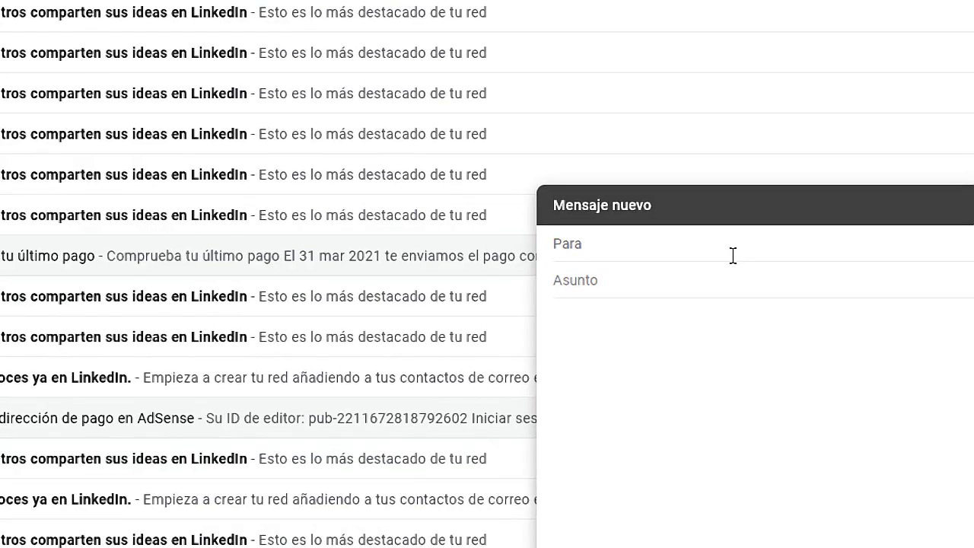
text(correos)
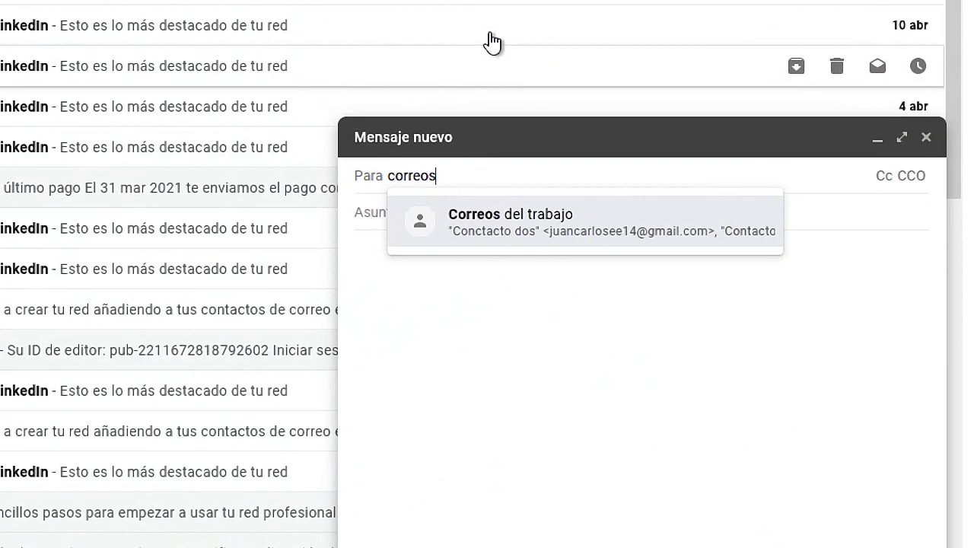
click(485, 242)
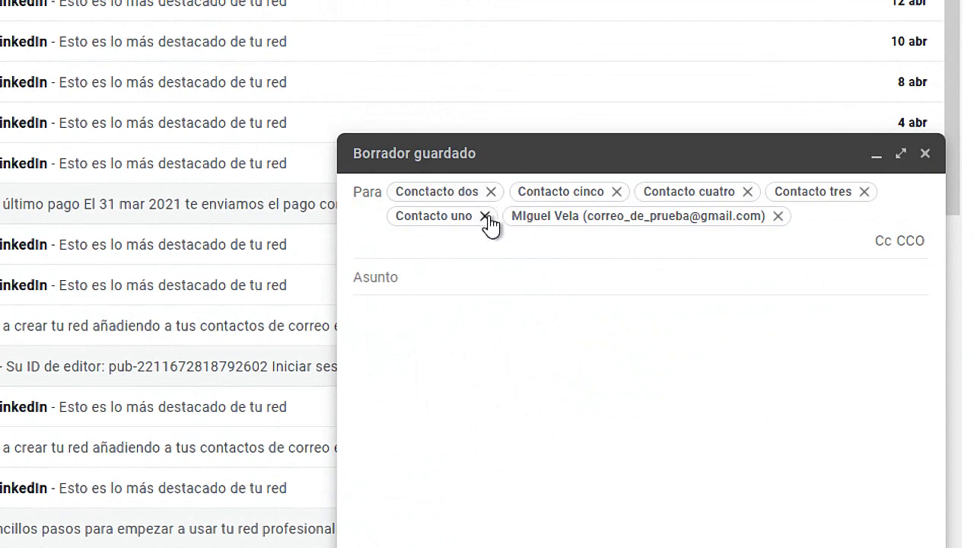
Step: Remove all six recipient chips and search the To field for 'correos de'
click(778, 217)
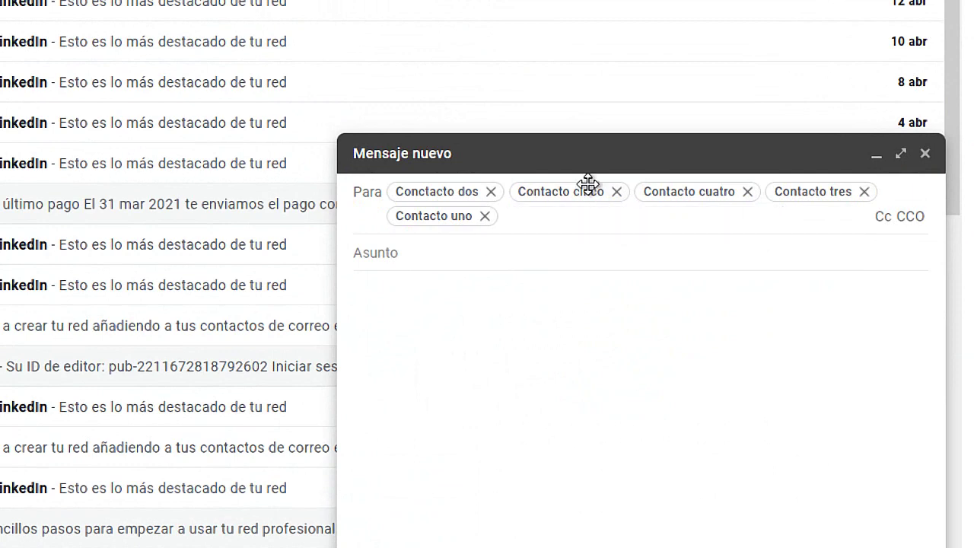
click(491, 192)
click(496, 193)
click(501, 193)
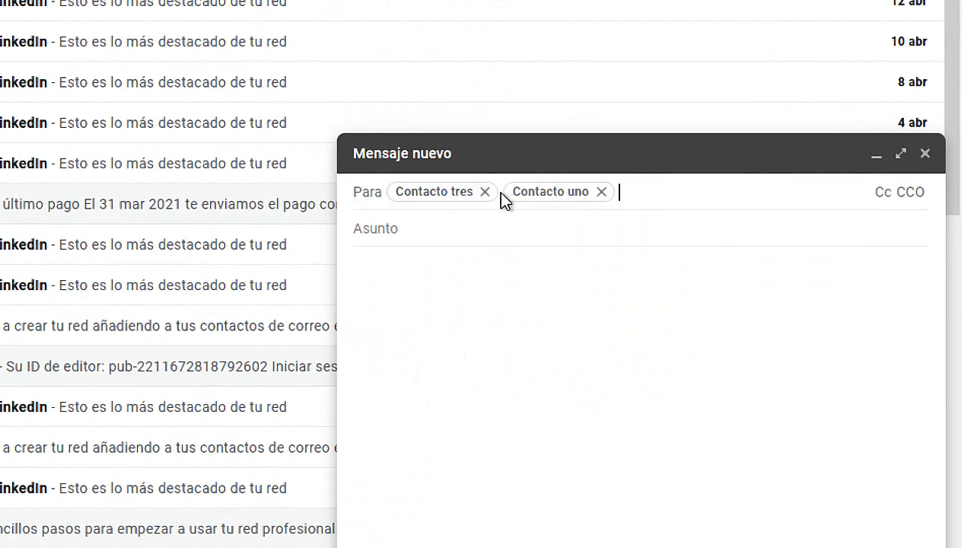
click(486, 192)
click(488, 193)
text(correos de)
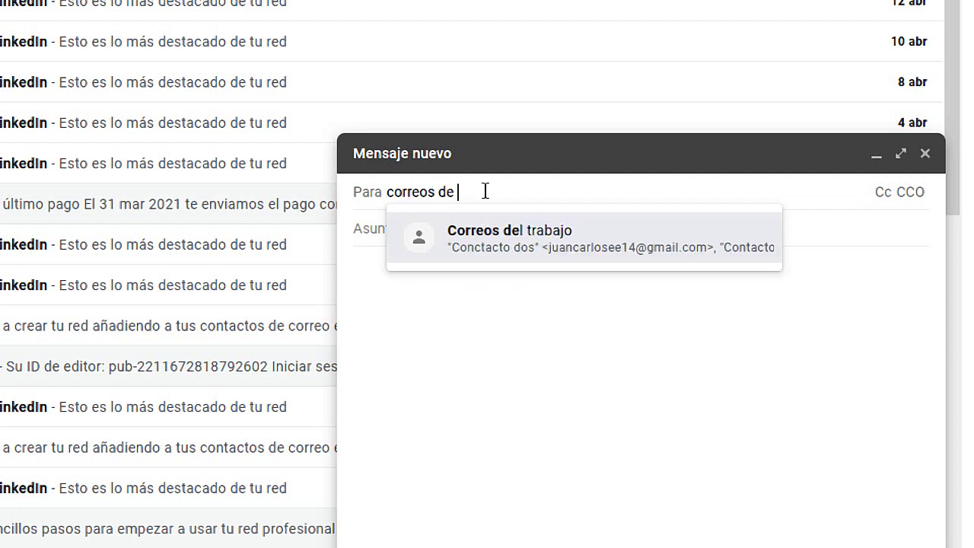
Step: Try the Correo de familiares group as recipients, then remove both family chips
key(BackSpace)
key(BackSpace)
key(BackSpace)
text(fa)
key(BackSpace)
key(BackSpace)
key(BackSpace)
key(BackSpace)
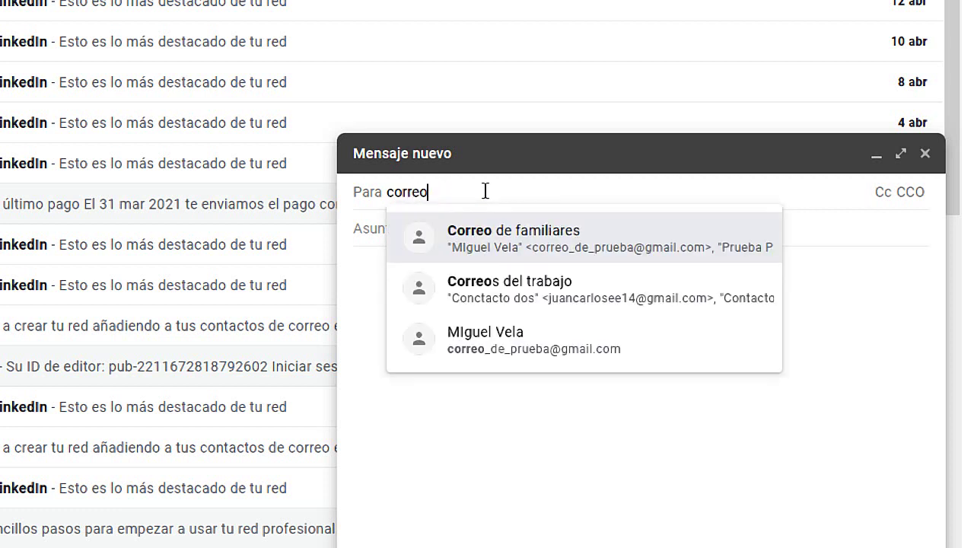
text(fa)
key(BackSpace)
key(BackSpace)
text(de)
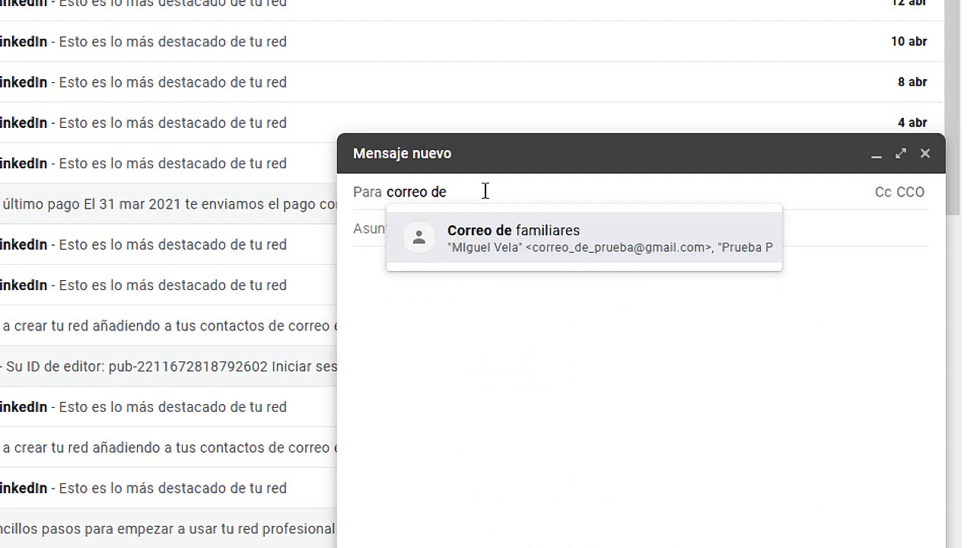
click(543, 246)
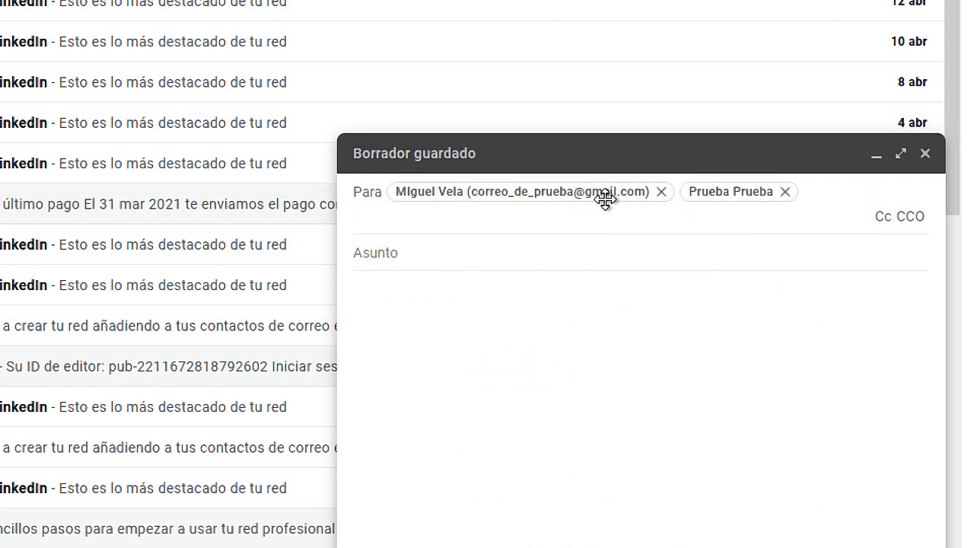
click(662, 192)
click(494, 192)
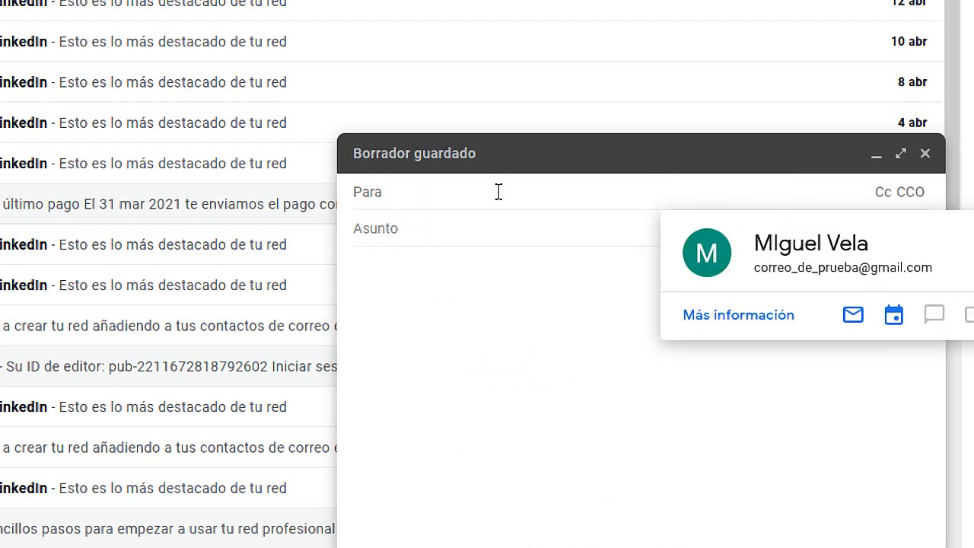
Step: Address the draft to Correos del trabajo with subject 'Prueba' and body 'asdf asdf asdf asdf asdf'
text(correos de)
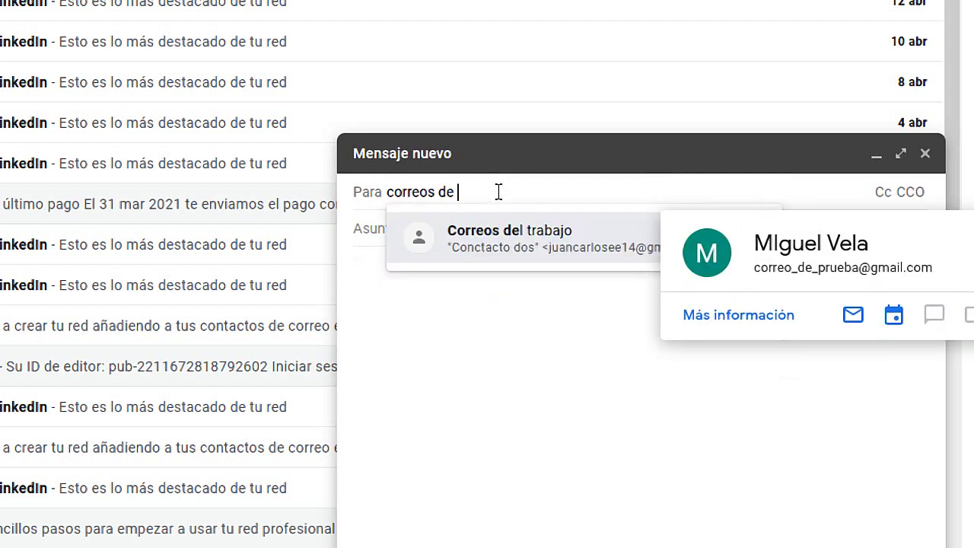
click(544, 231)
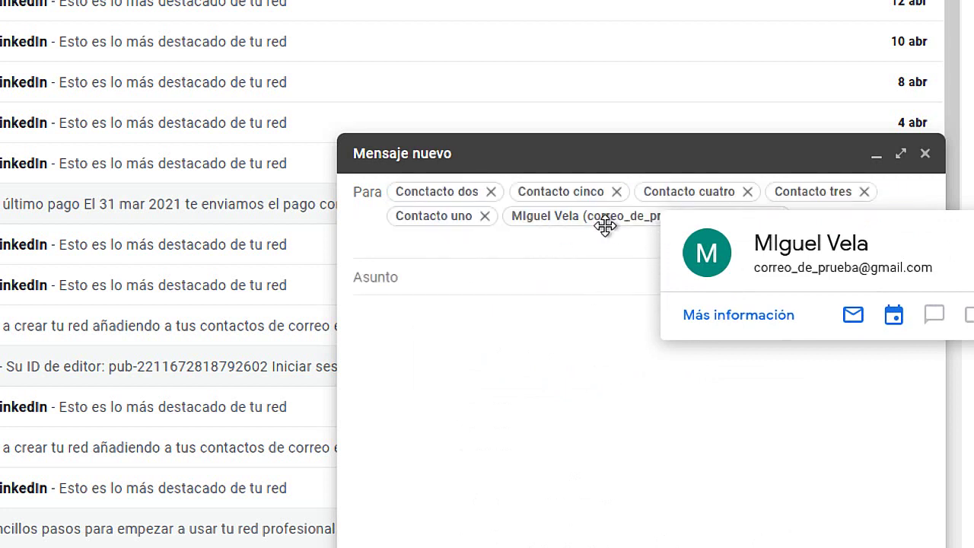
click(472, 276)
text(Prueba)
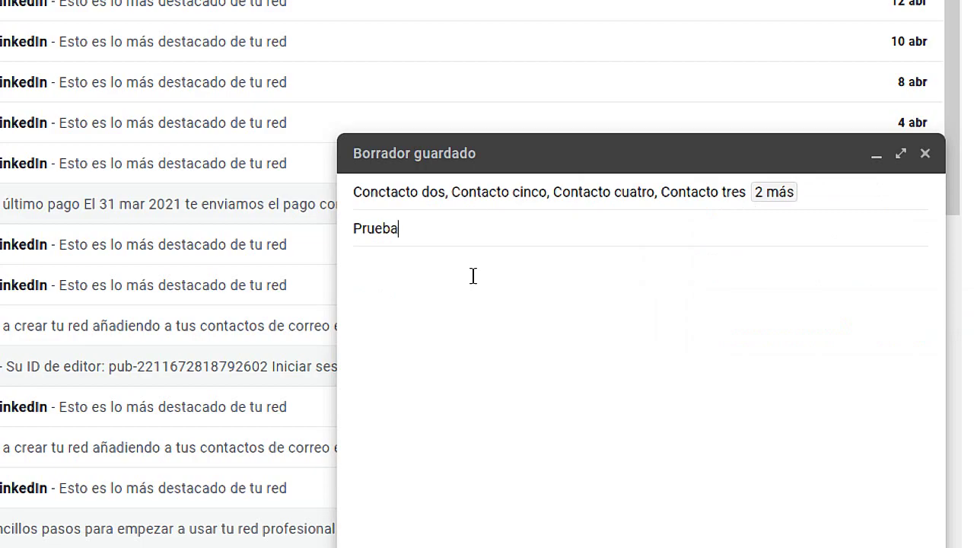
key(Tab)
text(asdf asdf asdf asdf asdf)
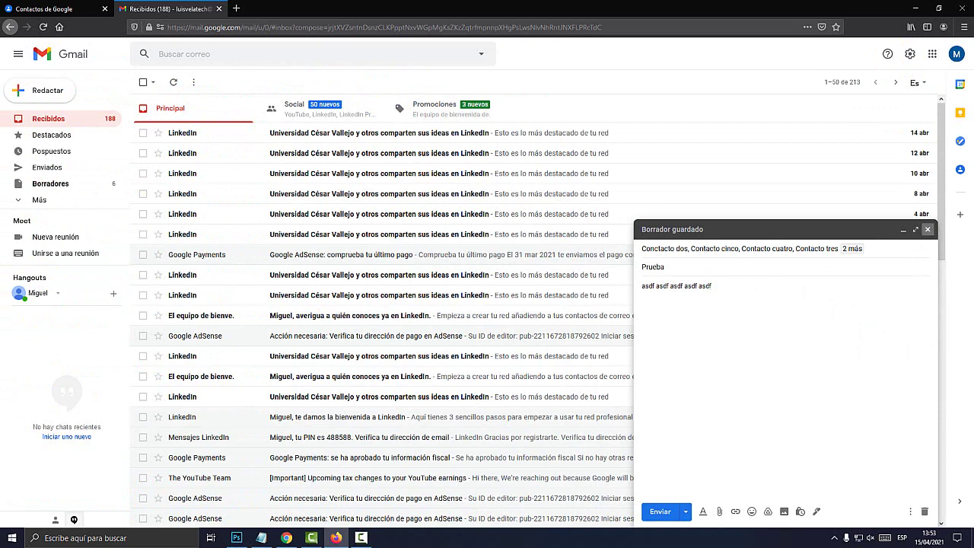
Step: Close the draft and switch back to the Google Contacts tab
click(928, 229)
key(ctrl+shift+Tab)
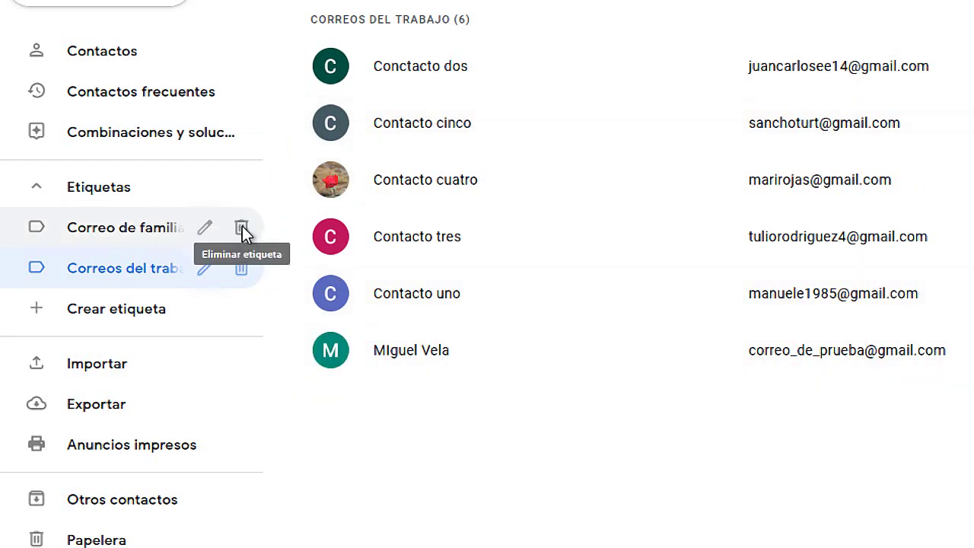
Step: Delete the Correo de familiares label, keeping all of its contacts
click(242, 226)
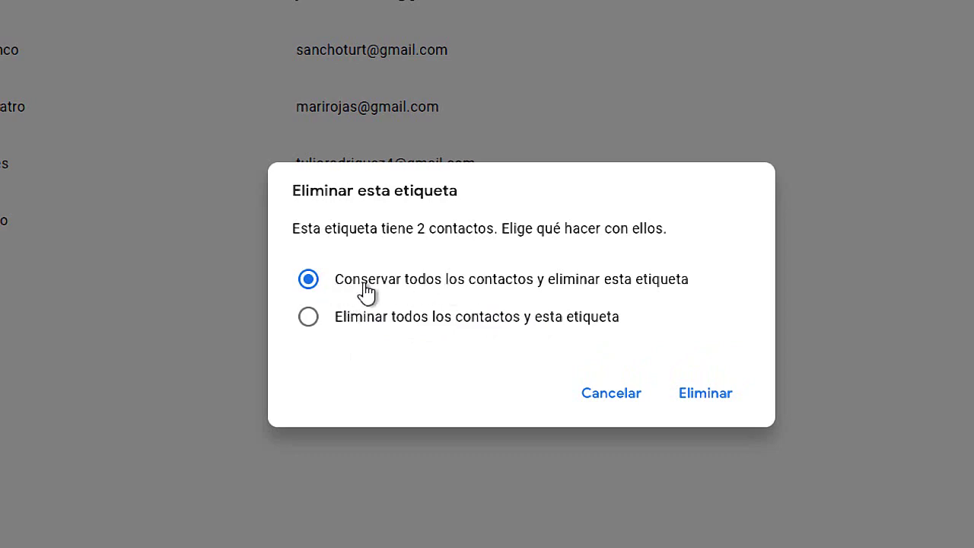
click(612, 393)
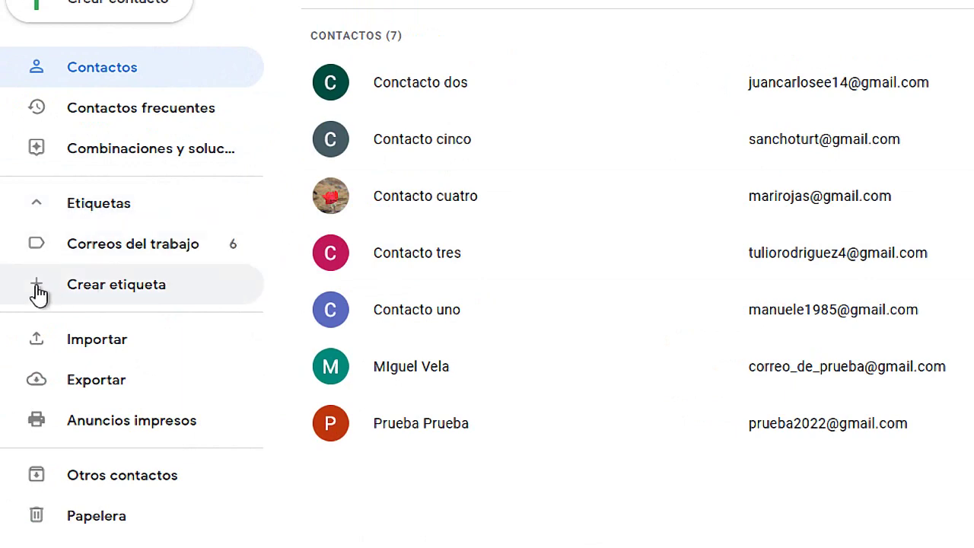
Step: Create and save a label named 'Grupo de deporte', abandoning an earlier 'Famili' attempt
click(115, 287)
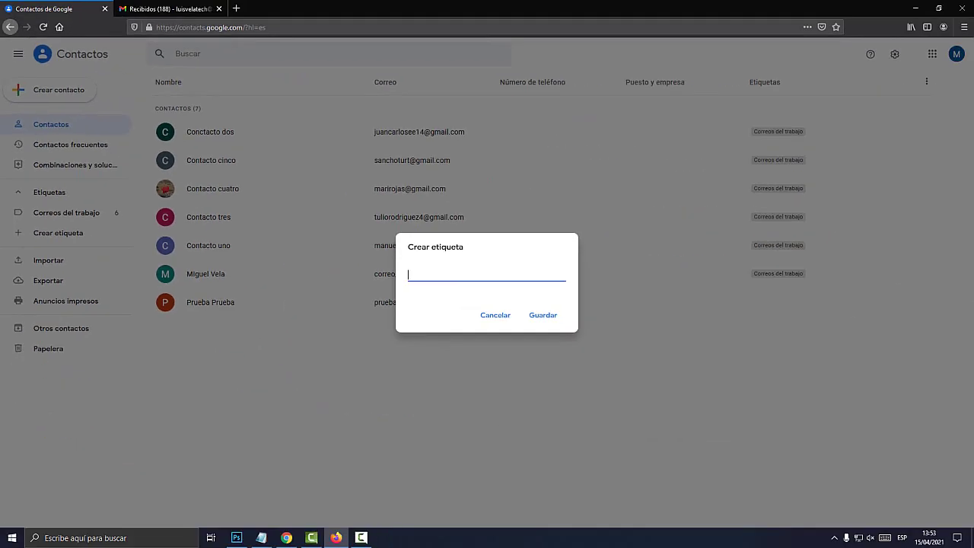
text(Familiares)
key(Return)
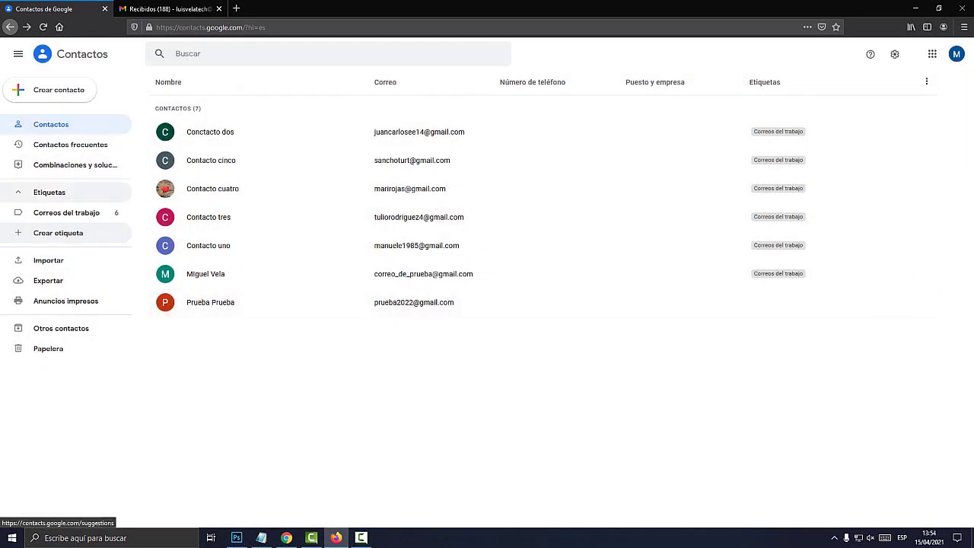
click(58, 232)
text(Grup)
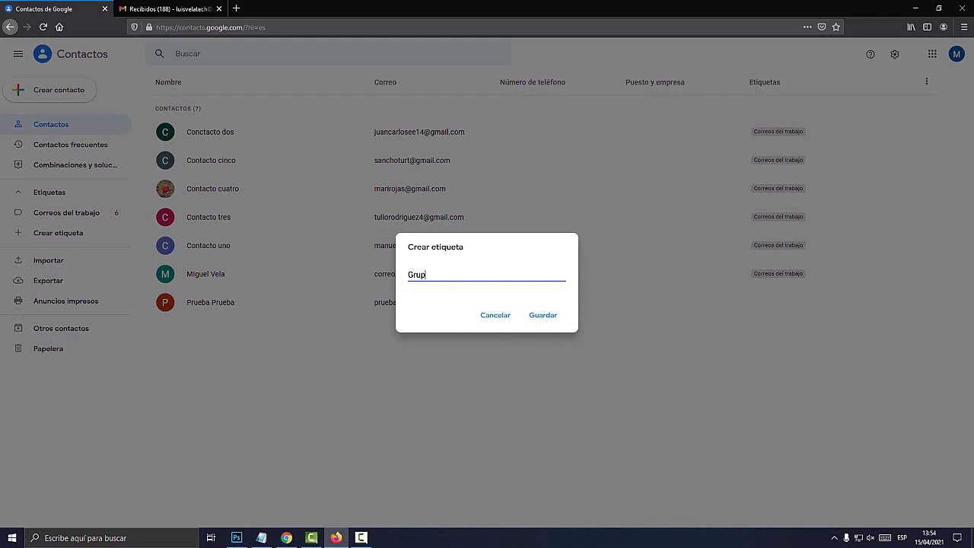
text(o de deporte)
click(543, 314)
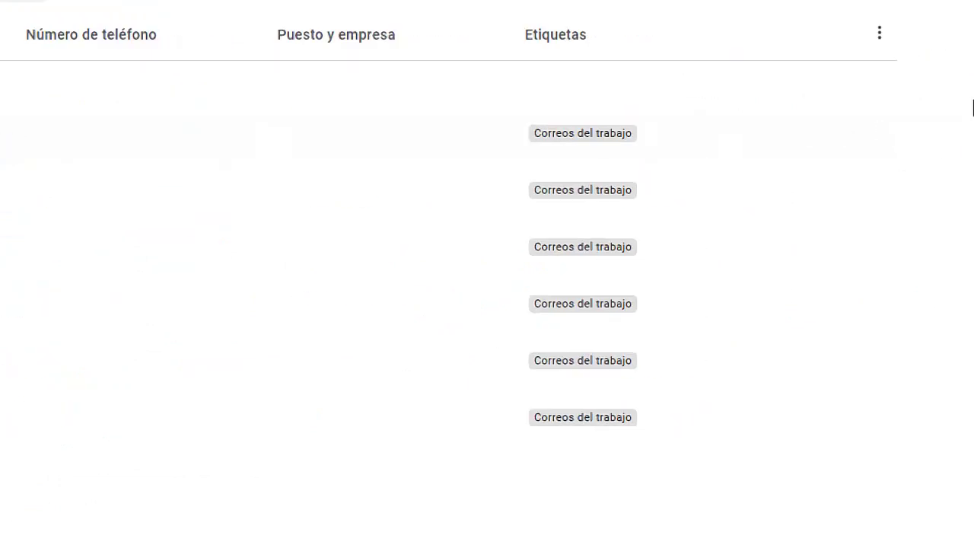
Step: Move Conctacto dos from Correos del trabajo to Grupo de deporte, then view Grupo de deporte
click(882, 137)
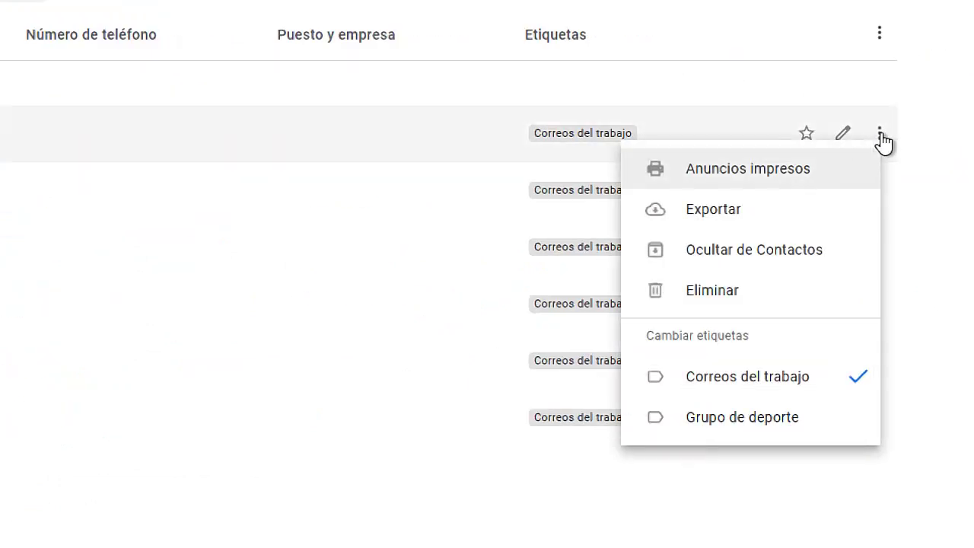
click(765, 430)
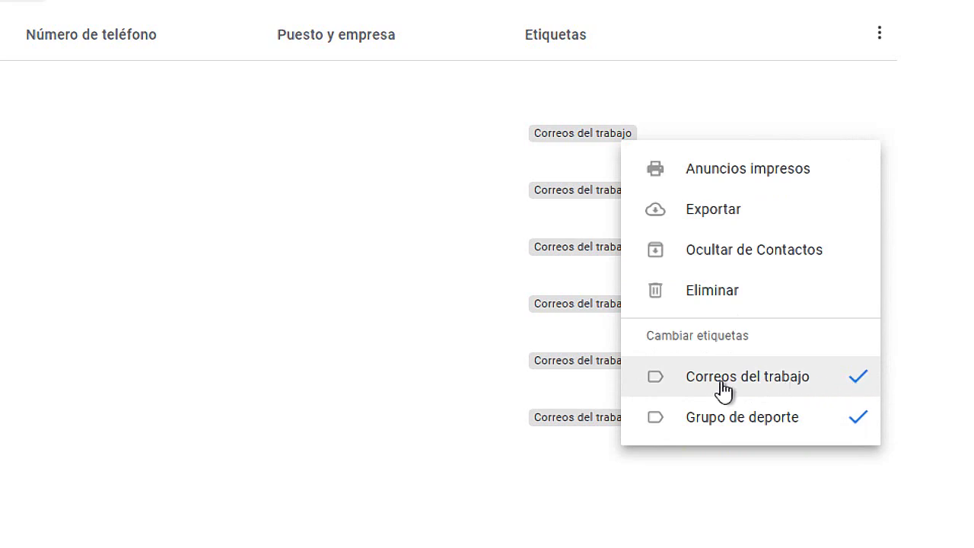
click(857, 380)
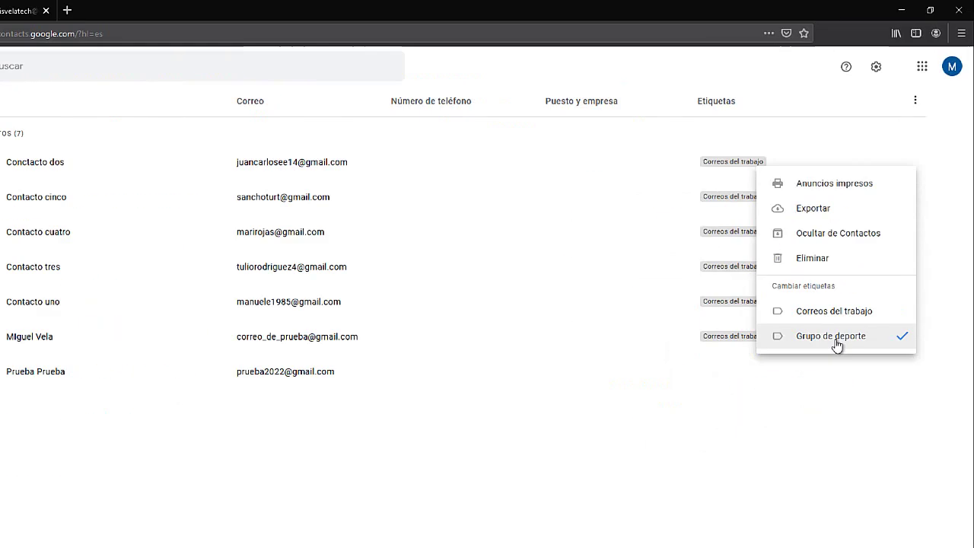
key(Escape)
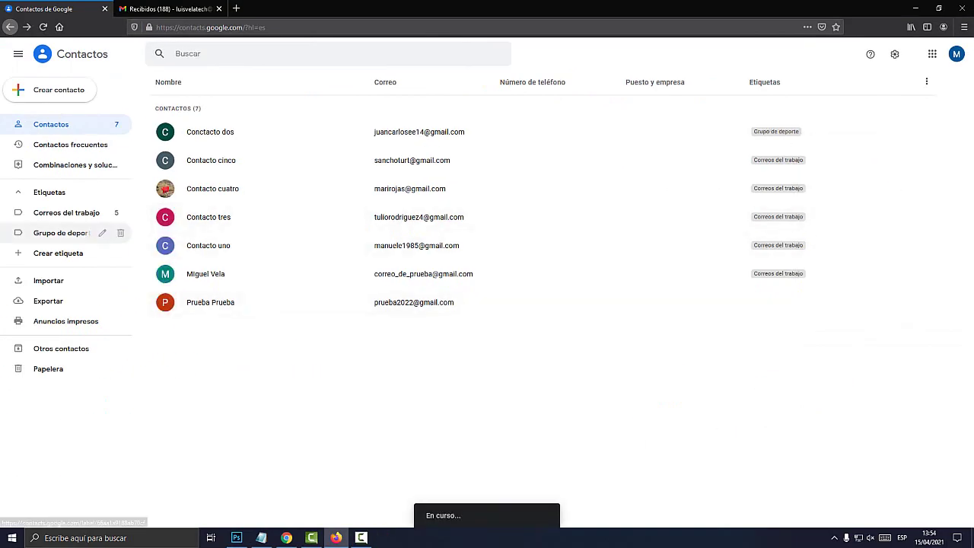
click(68, 233)
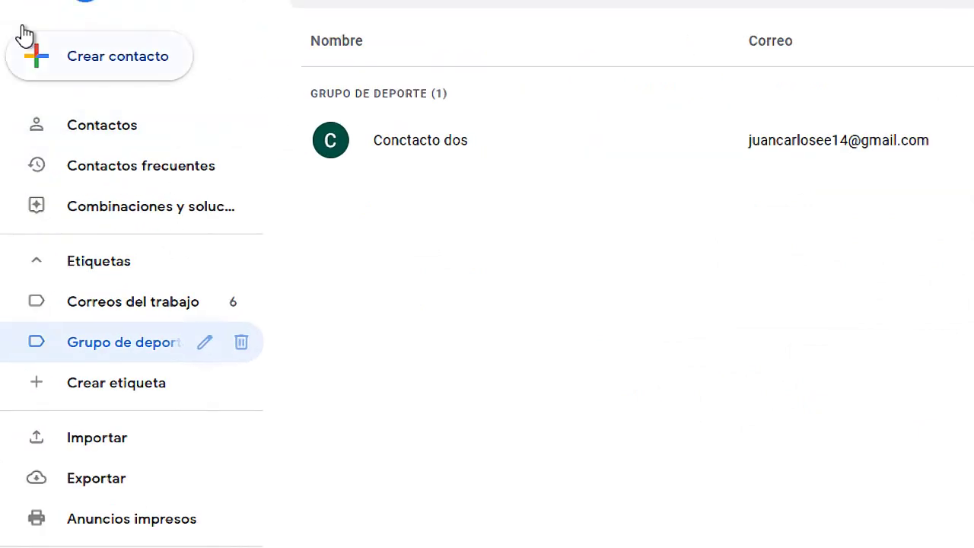
Step: Show all seven contacts in the Contactos list
click(83, 203)
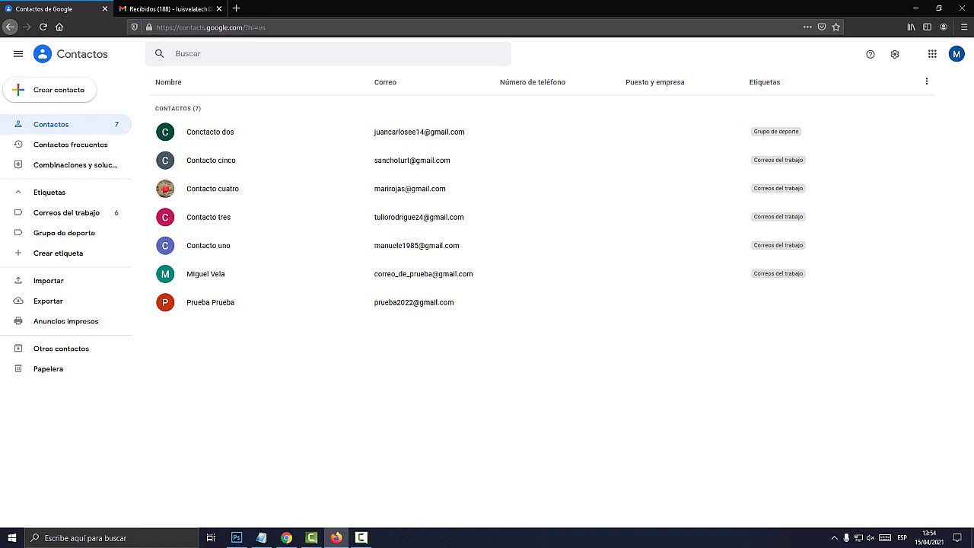
click(361, 537)
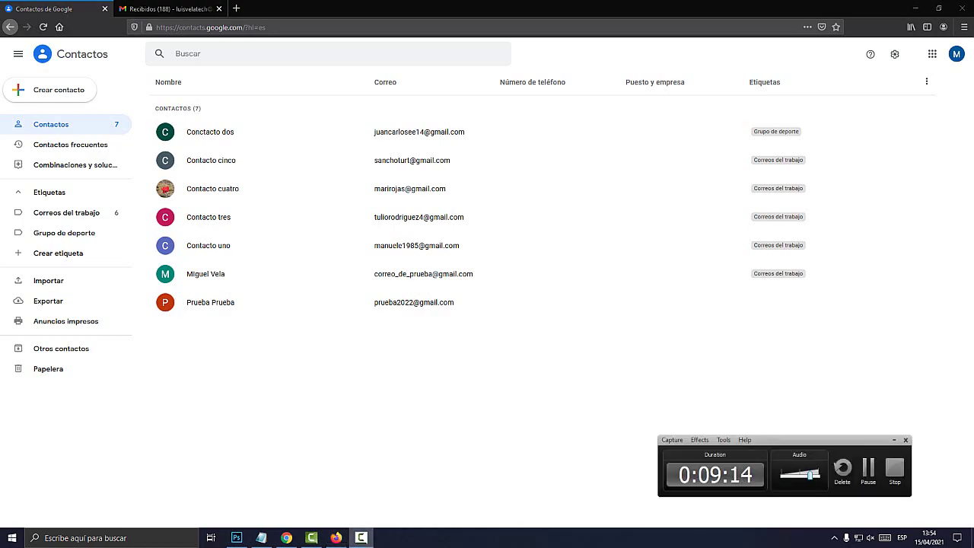